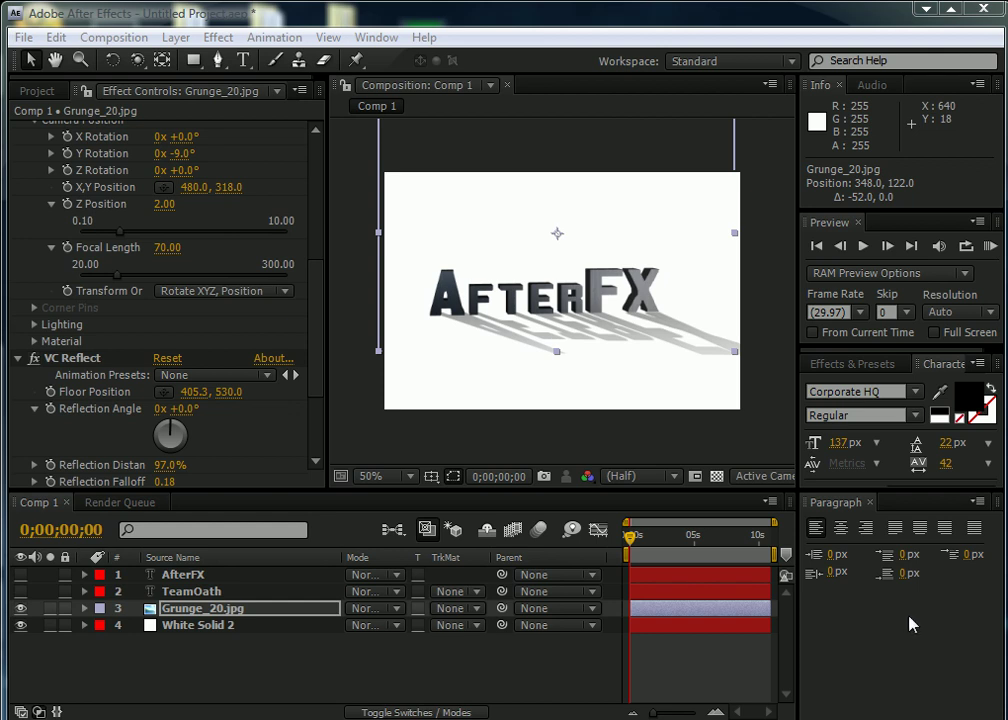
Delete the VC Reflect effect and tilt the Shatter camera to 40° X and 14° Y rotation
left_click(242, 660)
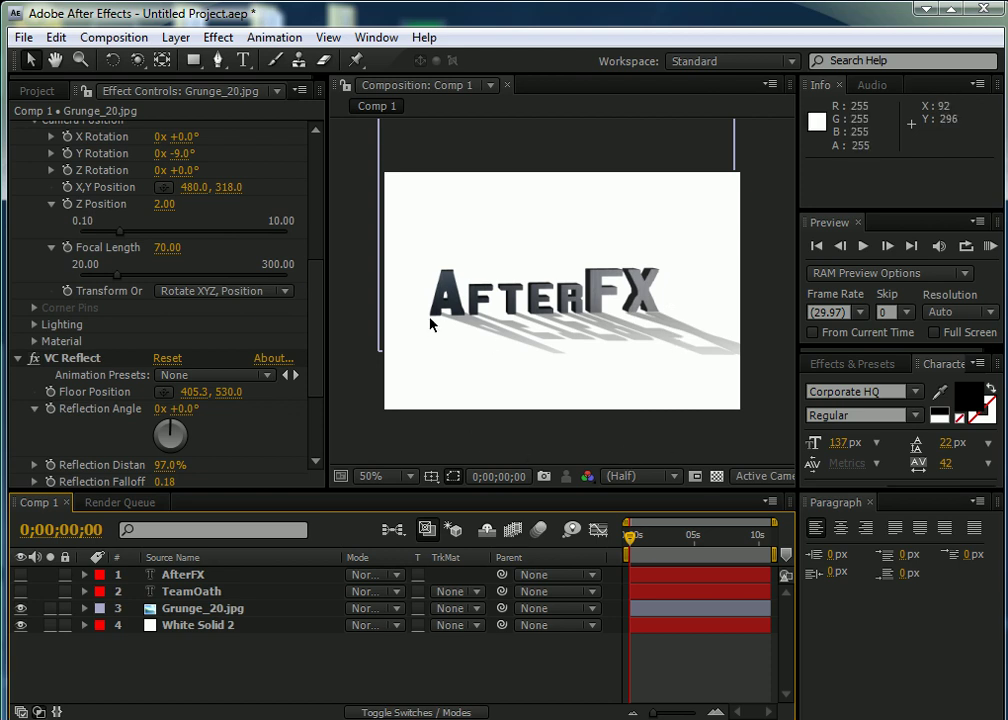
scroll(254, 357, "up", 3)
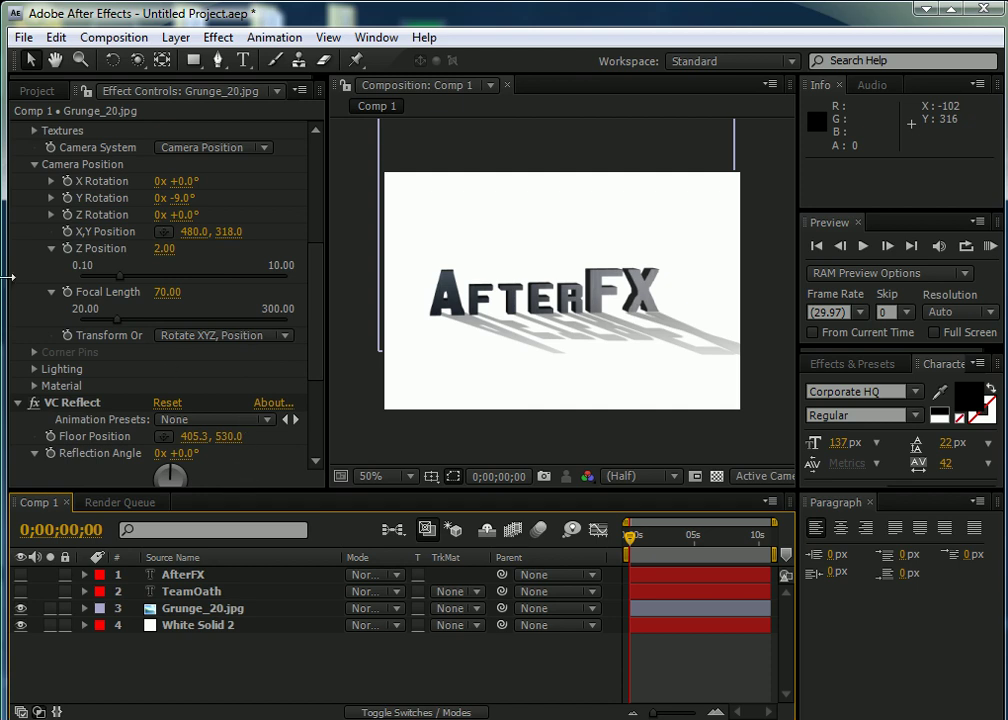
left_click(76, 403)
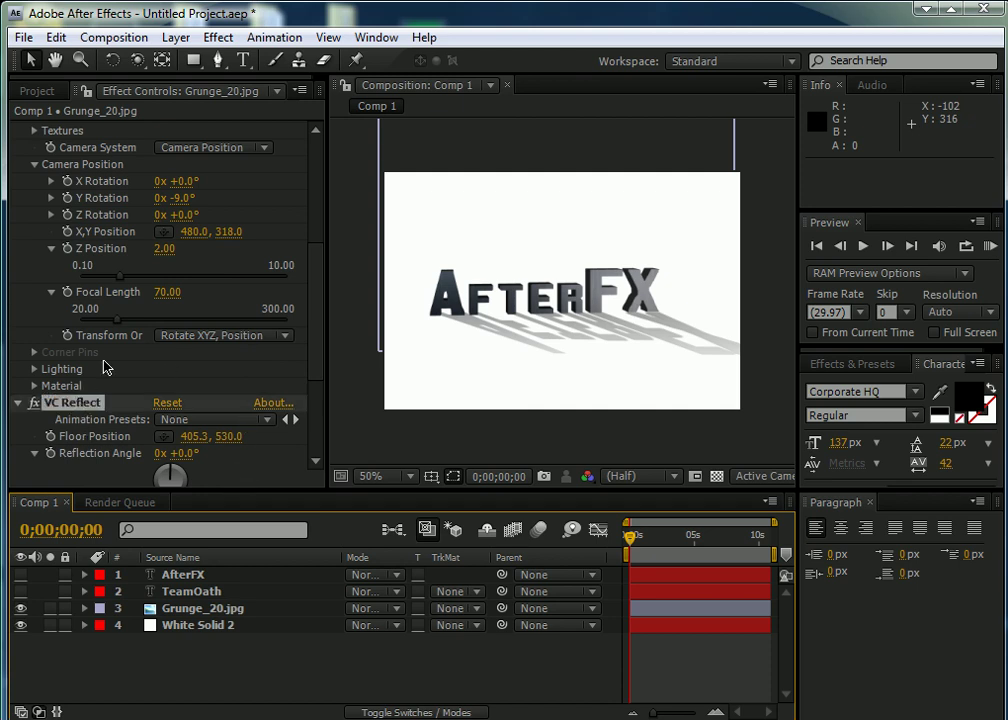
scroll(205, 232, "up", 2)
scroll(207, 243, "up", 7)
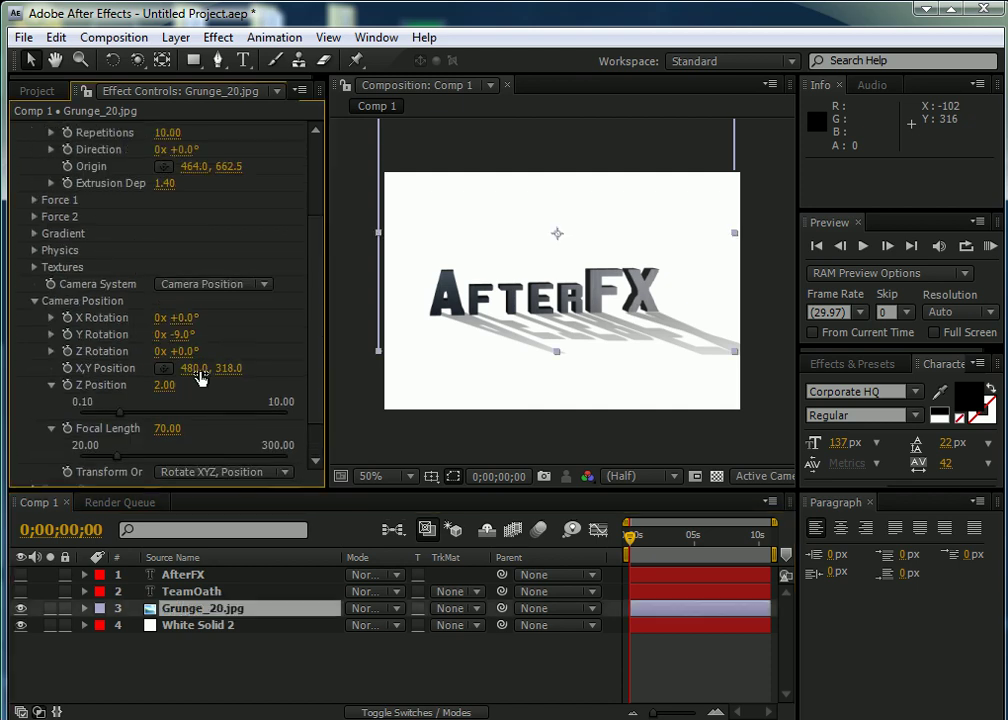
scroll(198, 355, "up", 3)
scroll(197, 365, "down", 2)
scroll(196, 367, "down", 3)
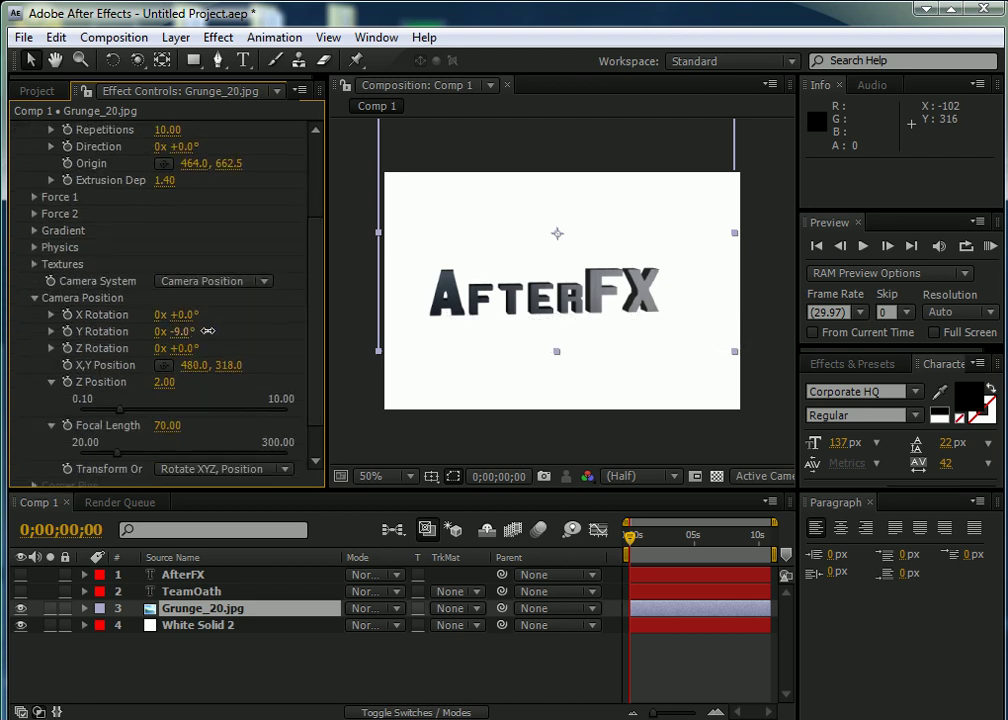
key("Return")
mouse_move(216, 330)
left_mouse_down()
mouse_move(234, 326)
mouse_move(135, 338)
mouse_move(220, 315)
mouse_move(198, 322)
mouse_move(179, 348)
left_mouse_up()
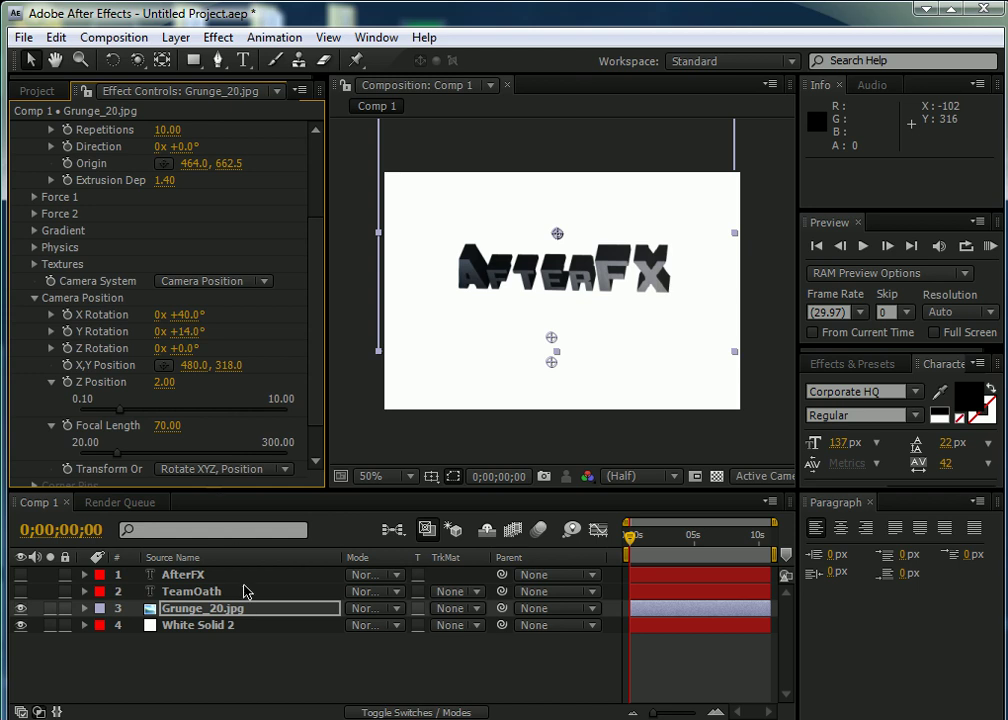
Clear all Comp 1 layers and drag in Grunge_20.jpg from the Project panel as its only layer
key("ctrl+a")
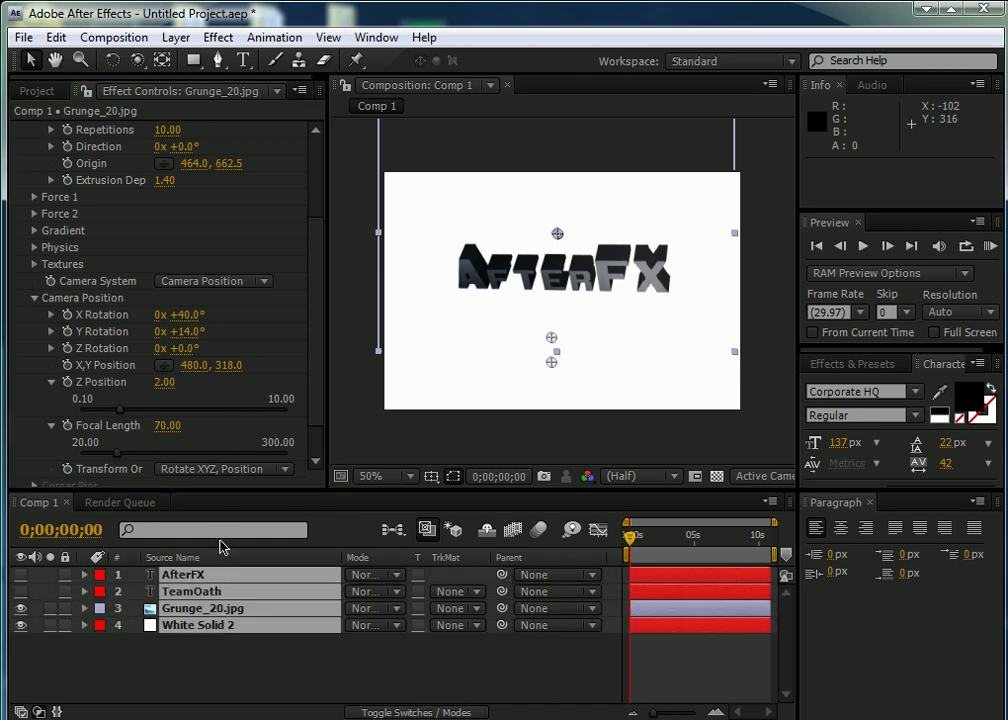
key("Delete")
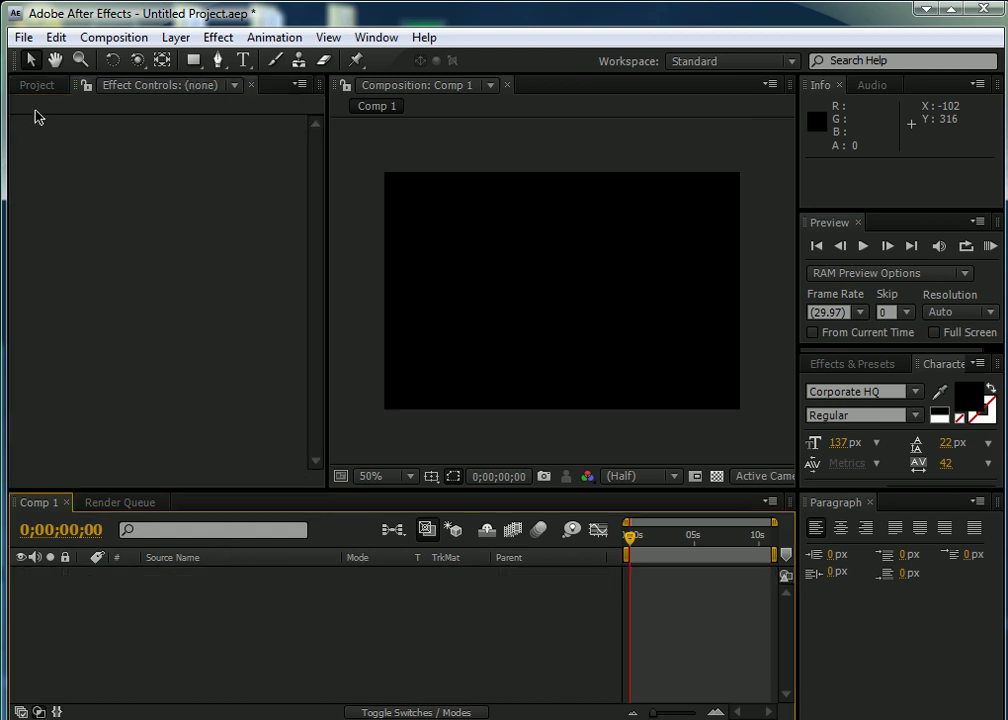
left_click(37, 86)
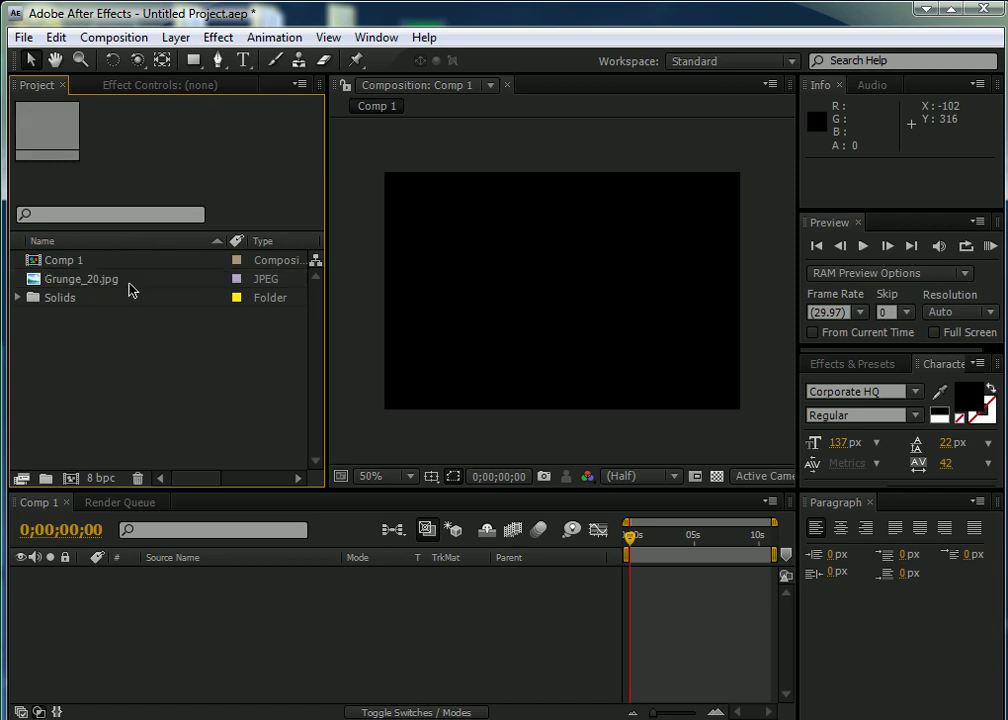
mouse_move(128, 284)
left_mouse_down()
mouse_move(145, 330)
mouse_move(155, 616)
left_mouse_up()
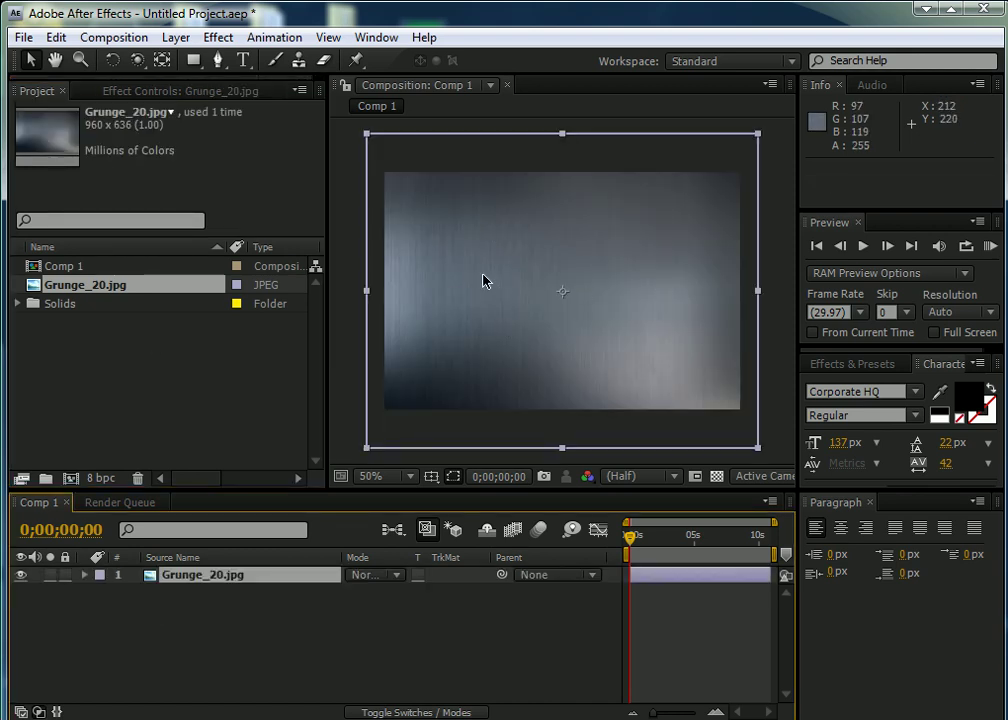
left_click(135, 619)
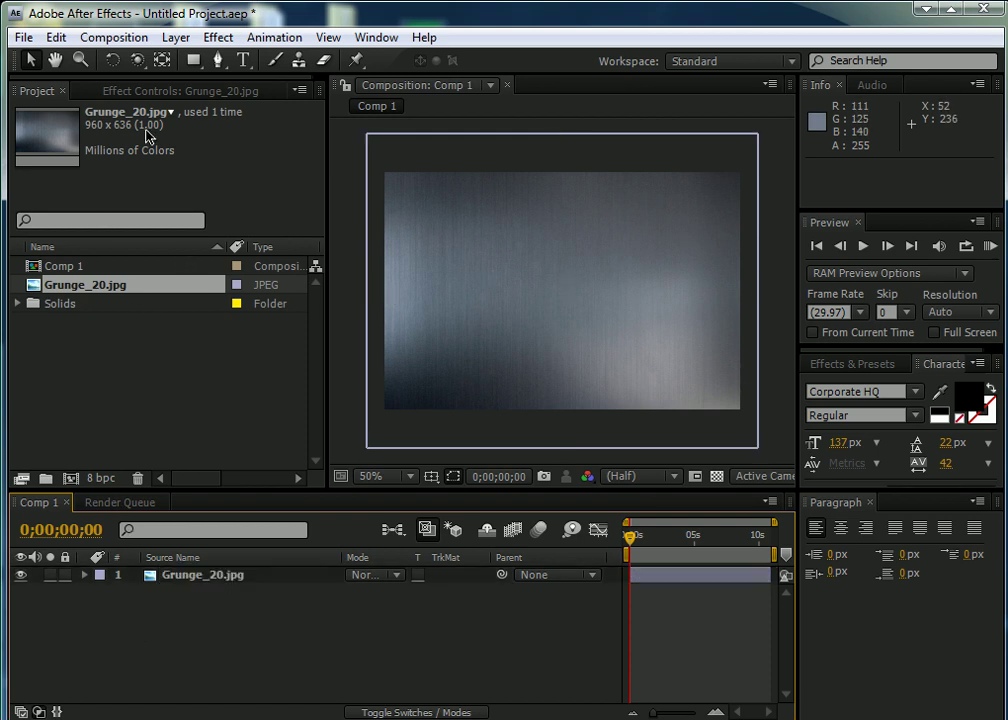
Type AfterFX as a new text layer, nudge it down-right, and turn off its visibility
left_click(133, 367)
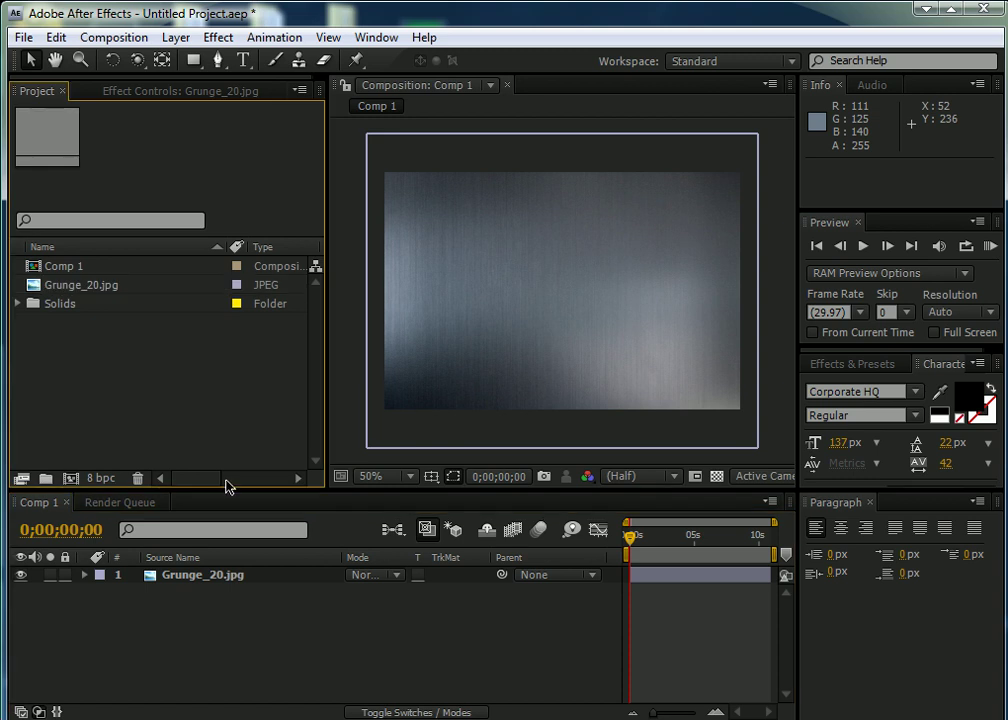
left_click(243, 59)
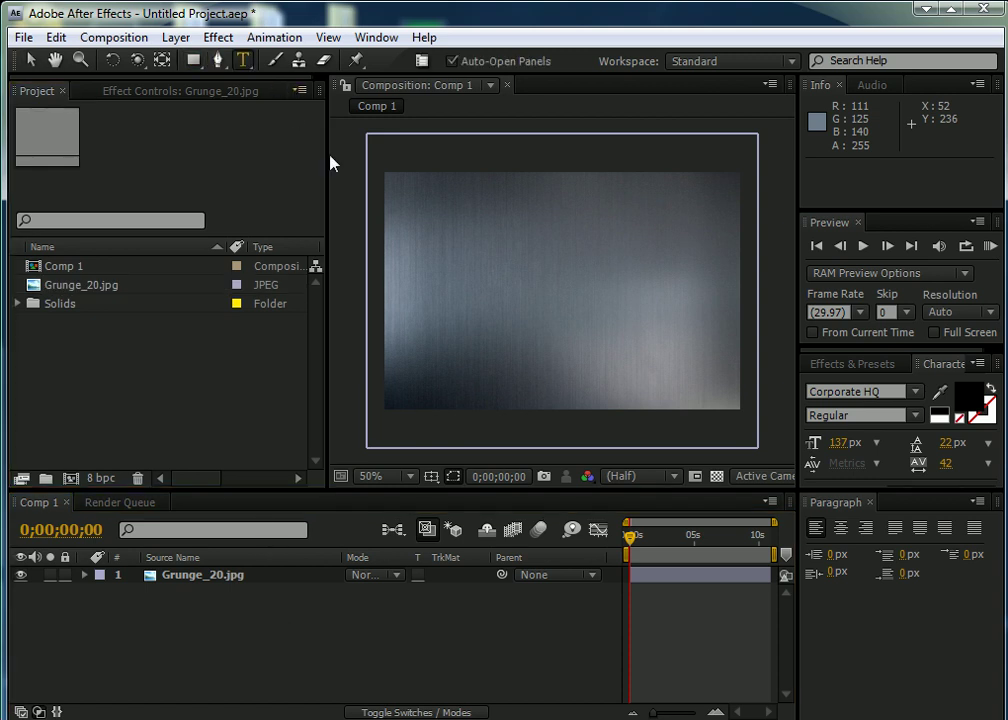
left_click(438, 293)
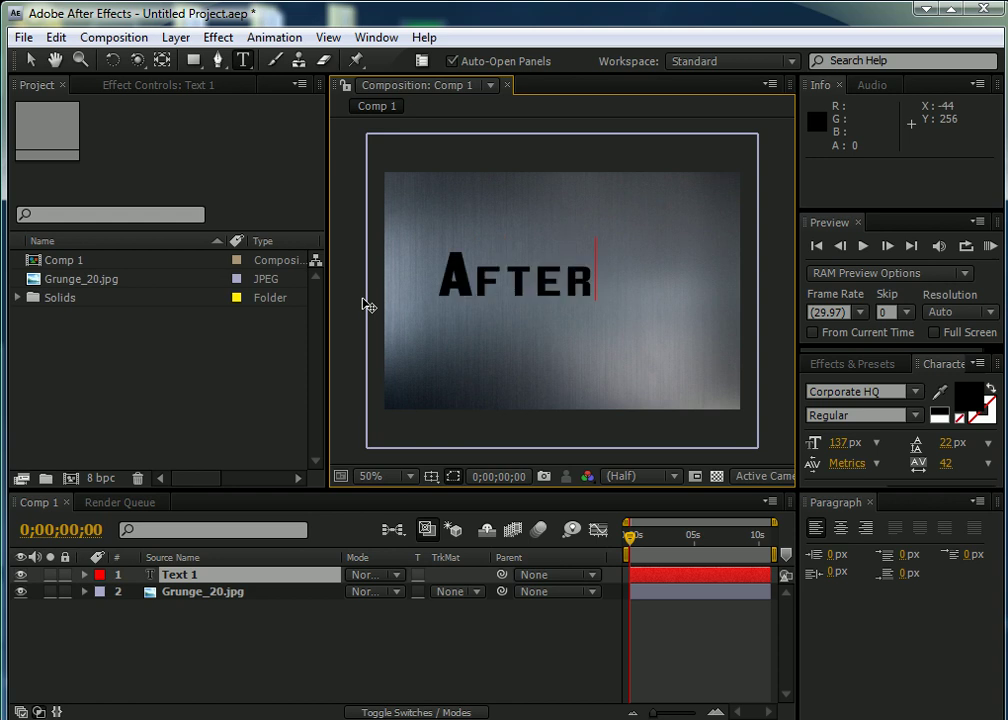
type("FX")
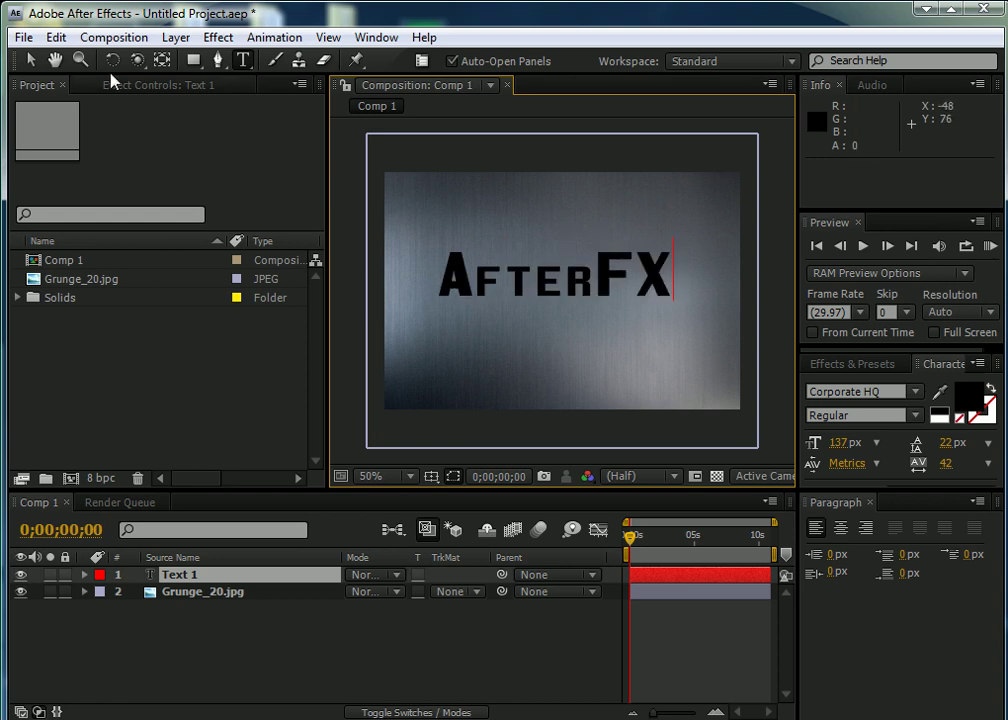
left_click(32, 60)
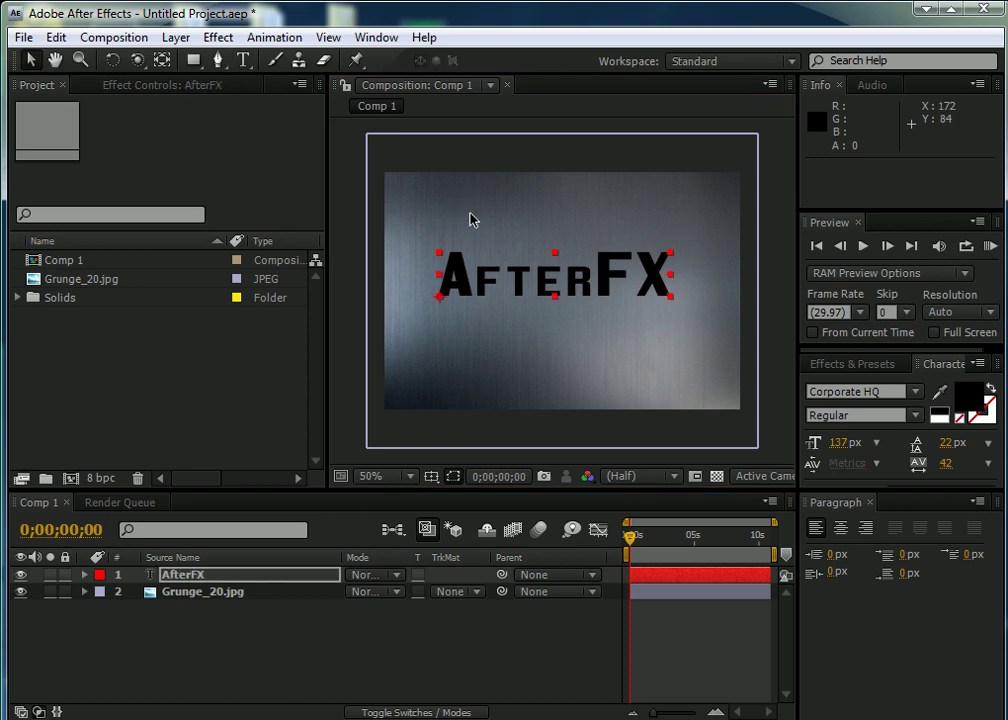
left_click_drag(489, 291, 495, 304)
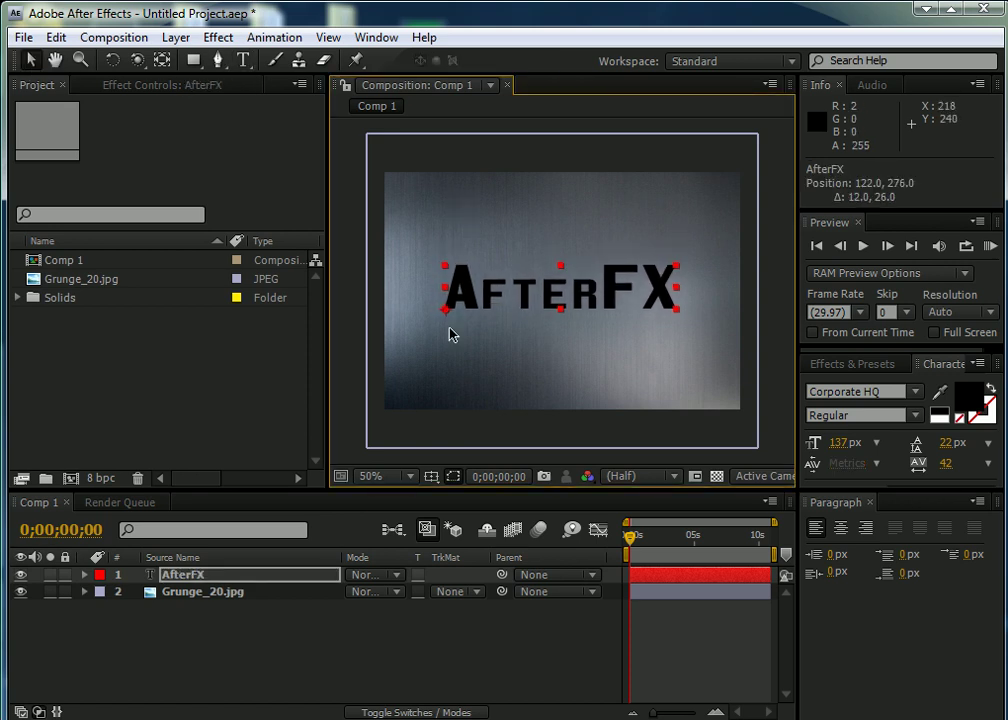
left_click(20, 574)
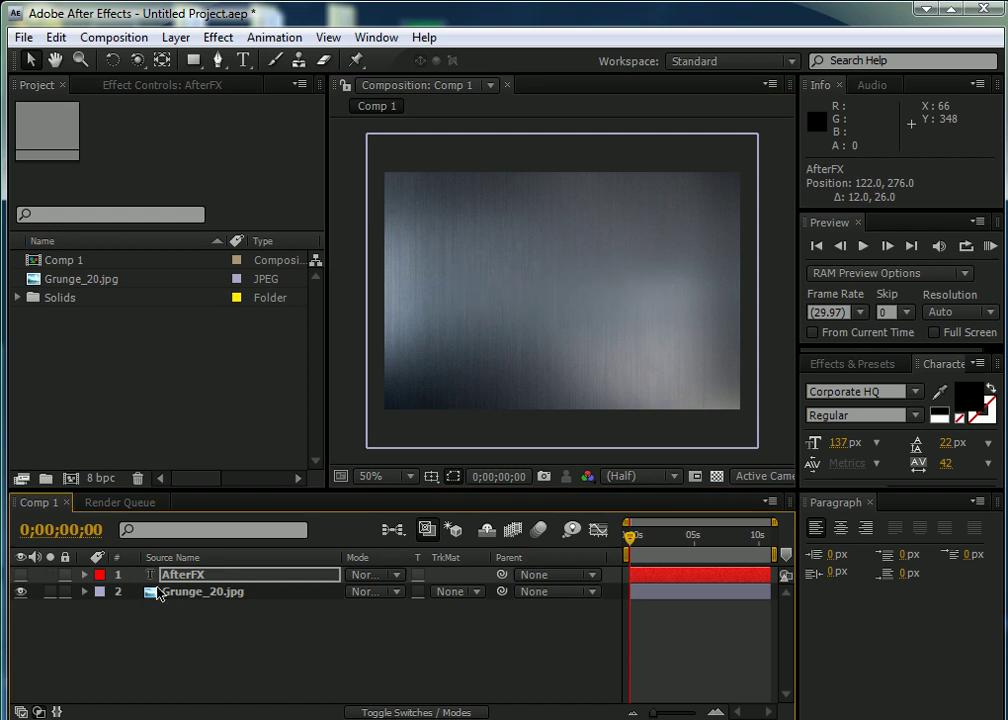
Apply the Shatter effect to Grunge_20.jpg and show it rendered instead of wireframe
left_click(178, 592)
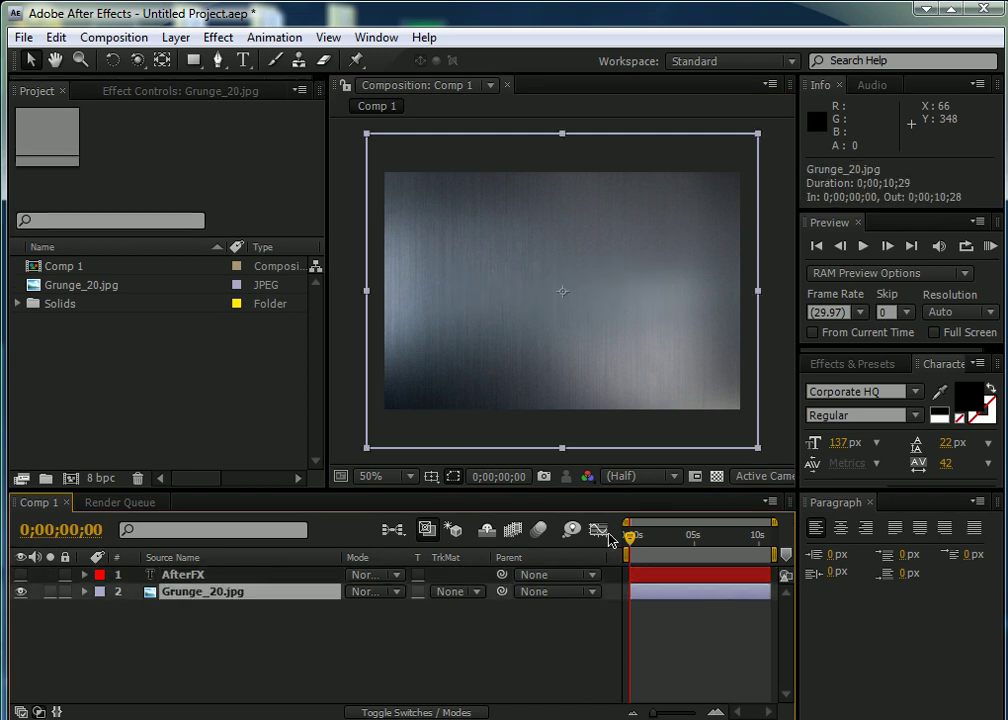
left_click(841, 366)
left_click(829, 386)
type("shatter")
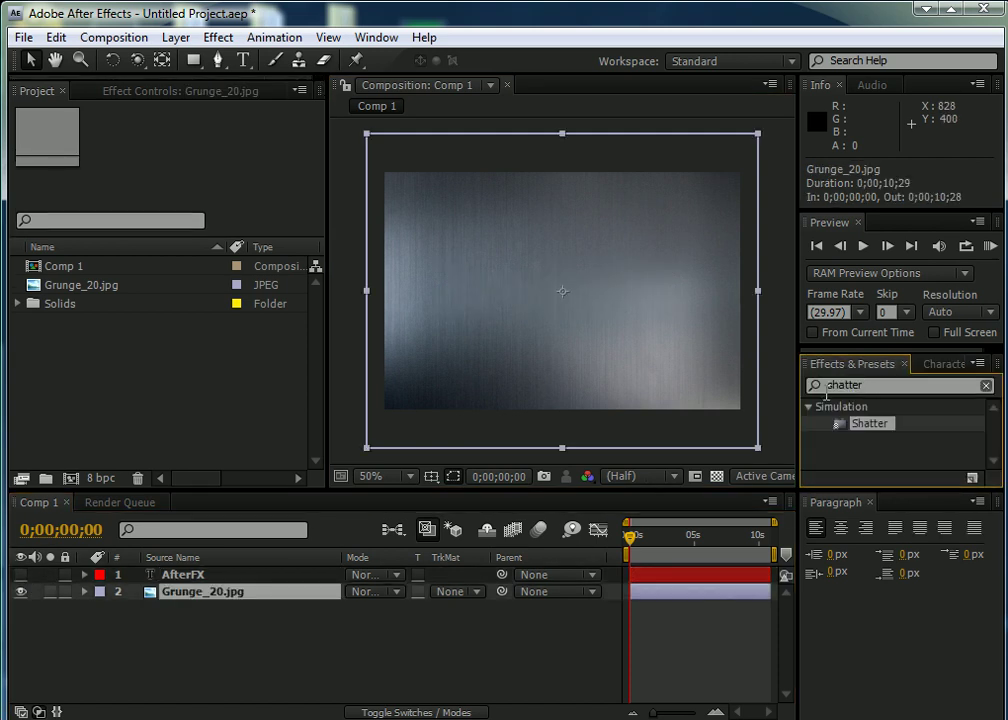
left_click_drag(855, 428, 563, 292)
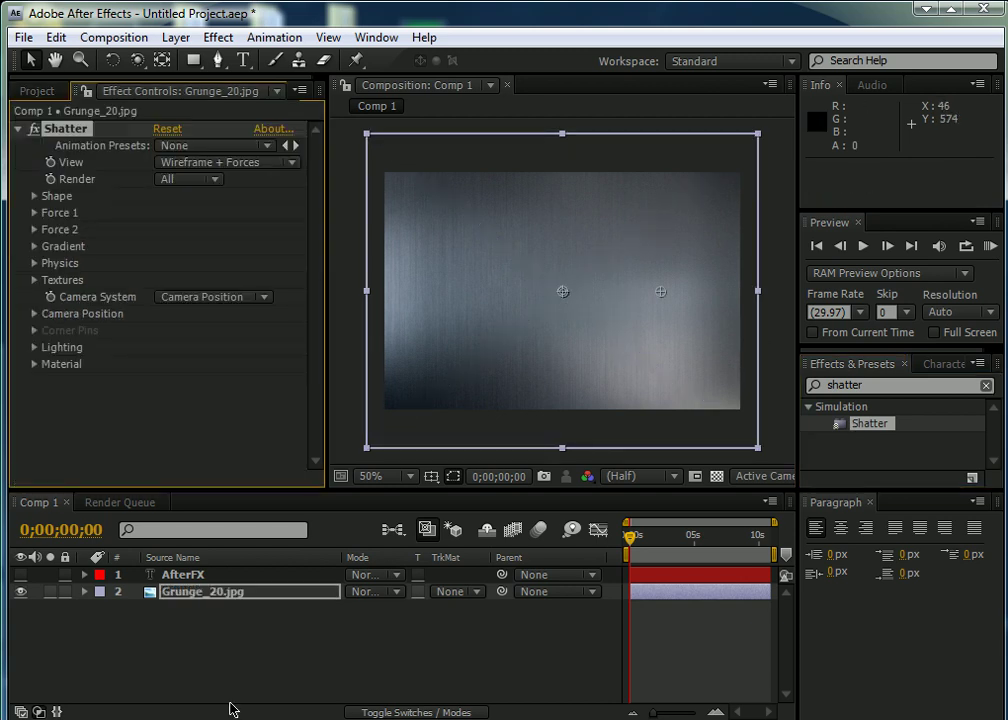
left_click(207, 163)
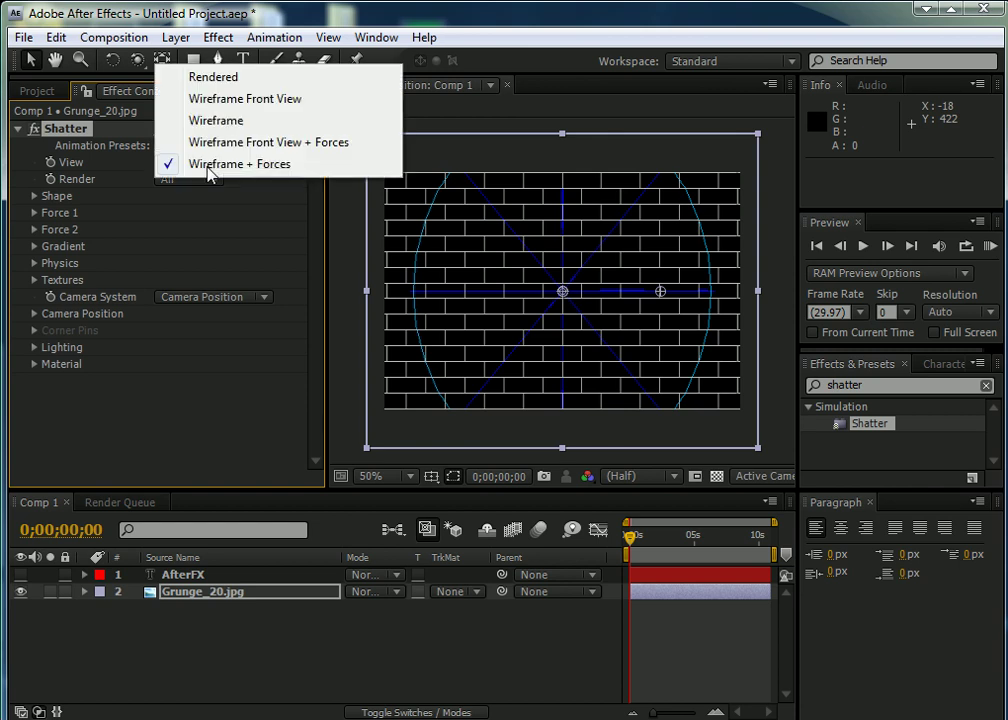
left_click(226, 77)
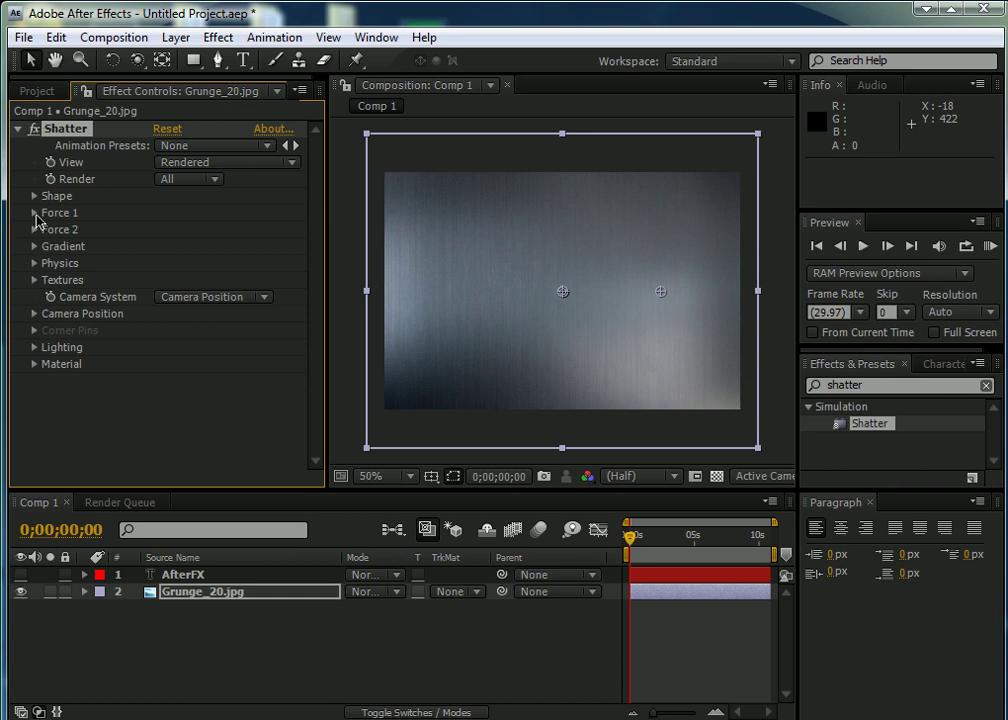
Set Shatter's pattern to Custom with AfterFX as the shatter map, and extrusion depth 0.96
left_click(35, 197)
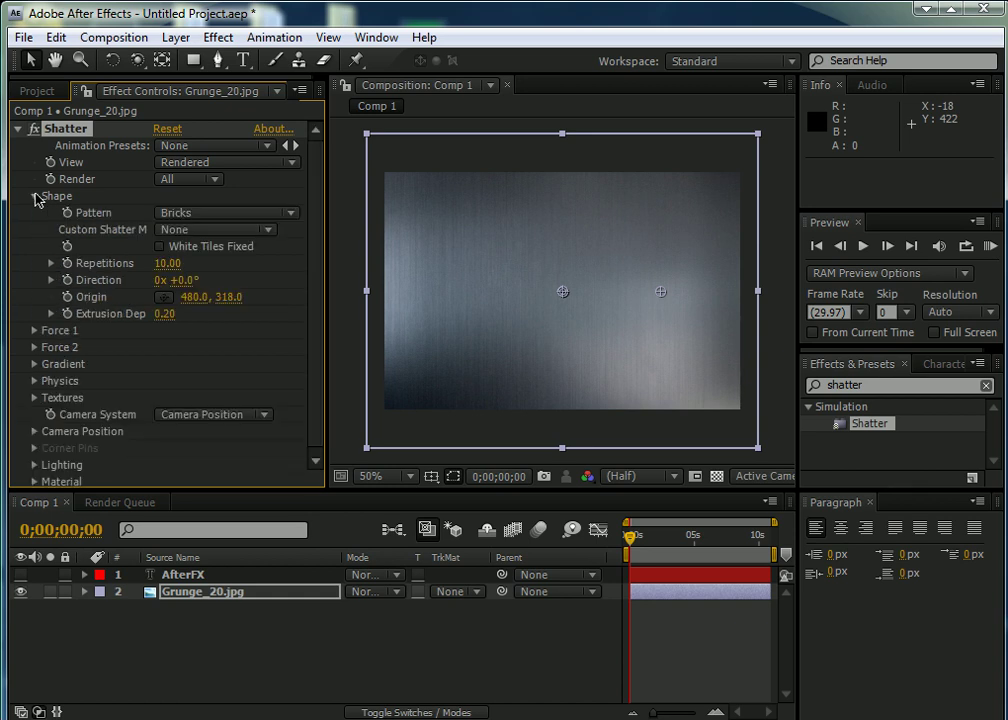
left_click(160, 212)
left_click(190, 184)
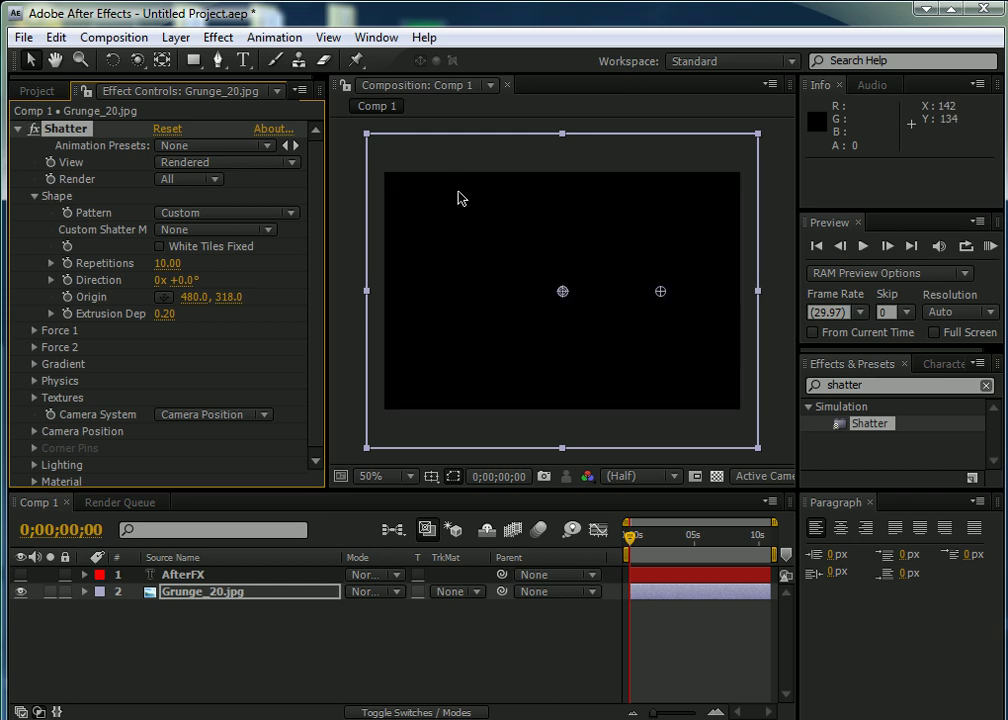
left_click(259, 234)
left_click(261, 234)
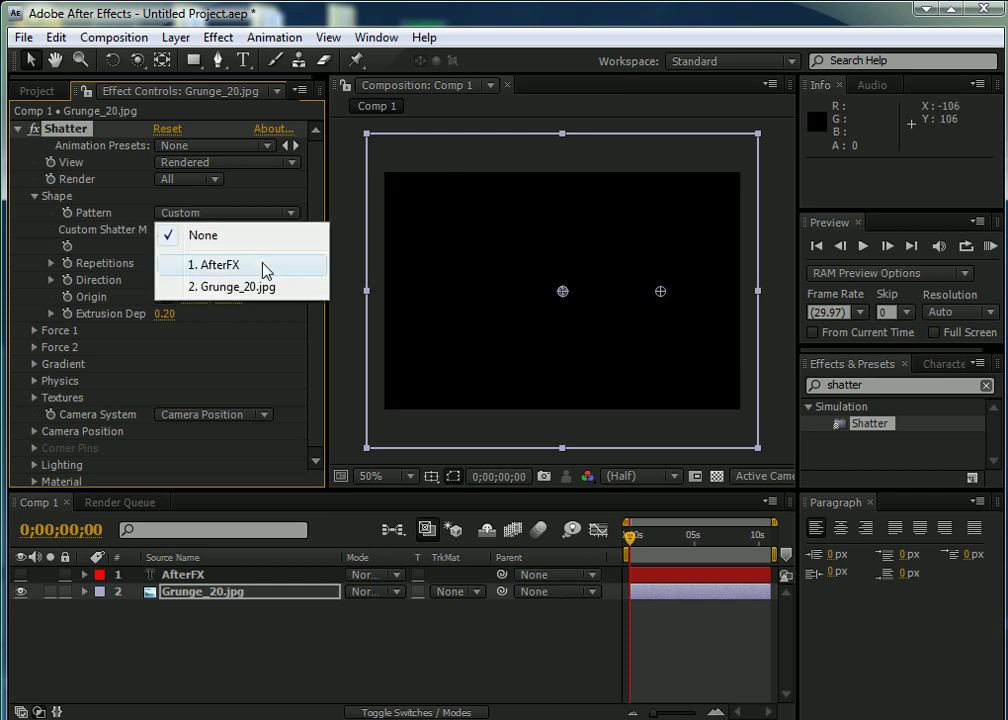
left_click(264, 265)
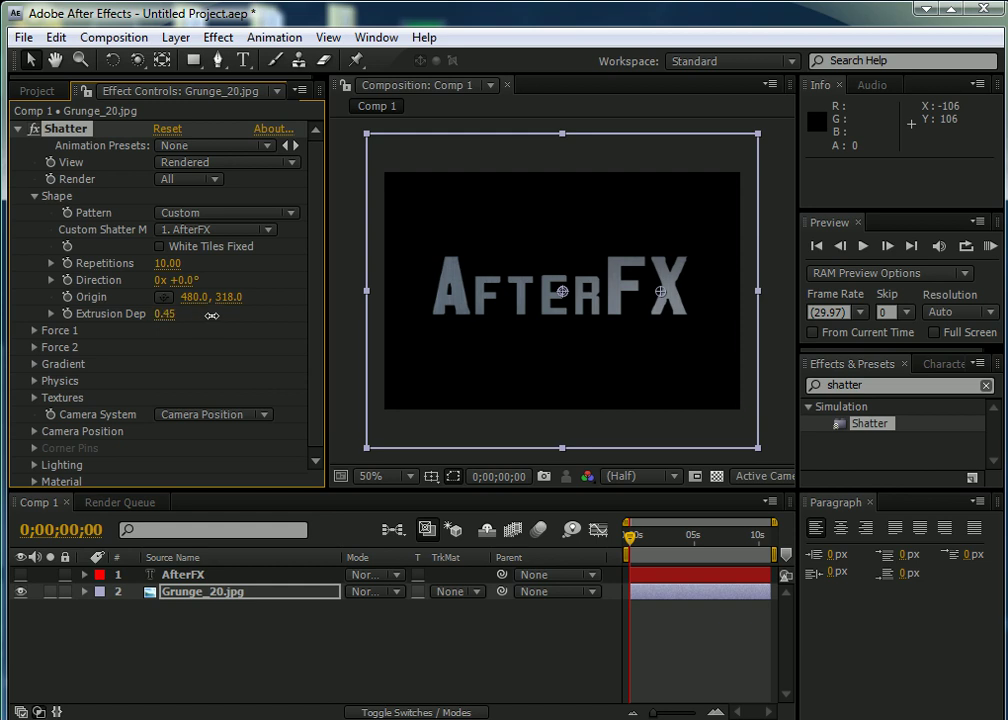
left_click_drag(244, 313, 244, 313)
Add a white solid beneath Grunge_20.jpg and raise Shatter's extrusion depth to 1.90
right_click(254, 645)
mouse_move(398, 536)
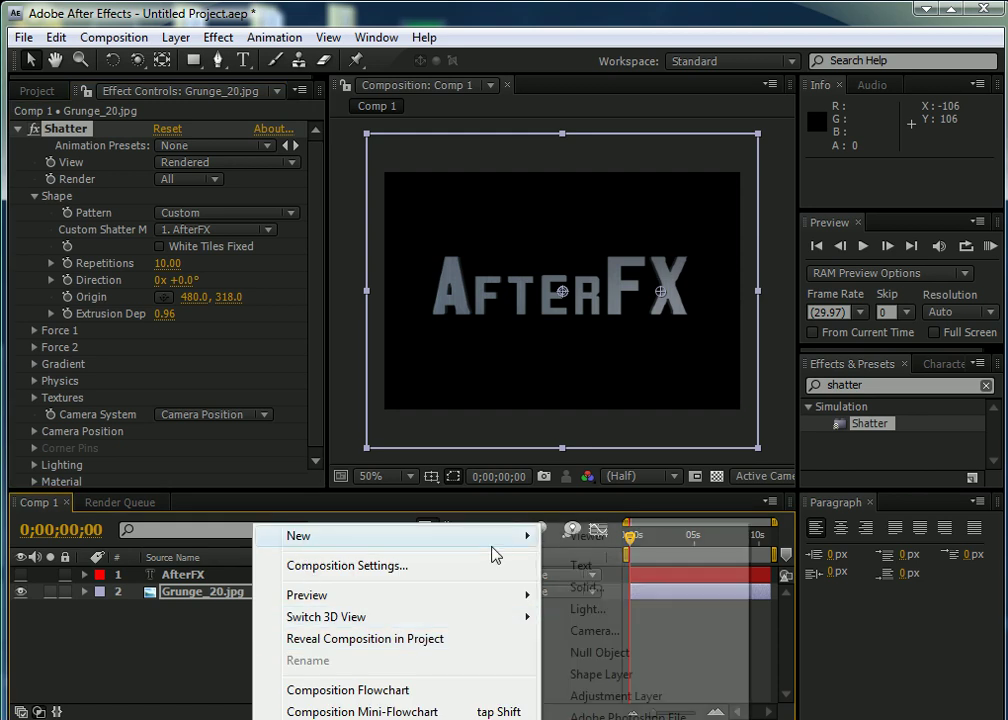
left_click(580, 588)
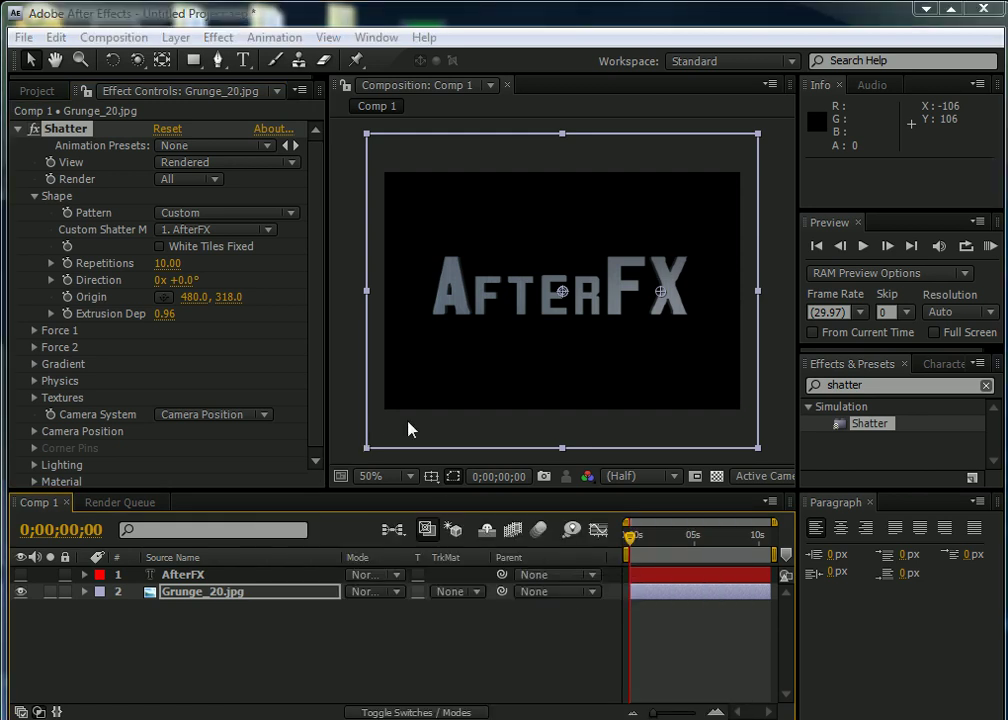
left_click(535, 537)
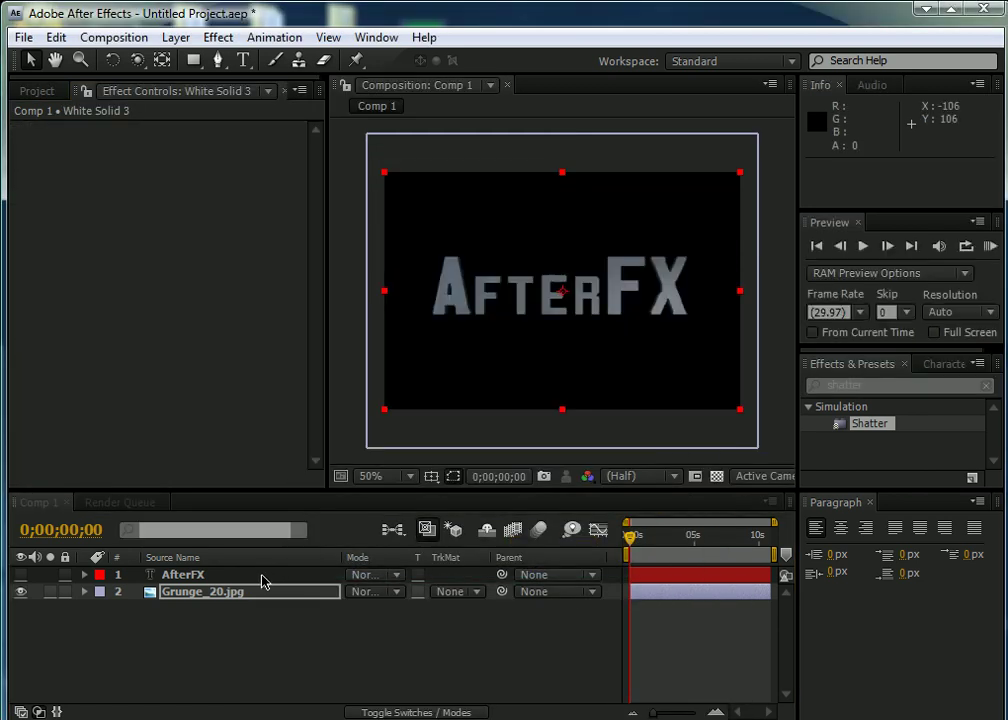
left_click_drag(263, 582, 277, 640)
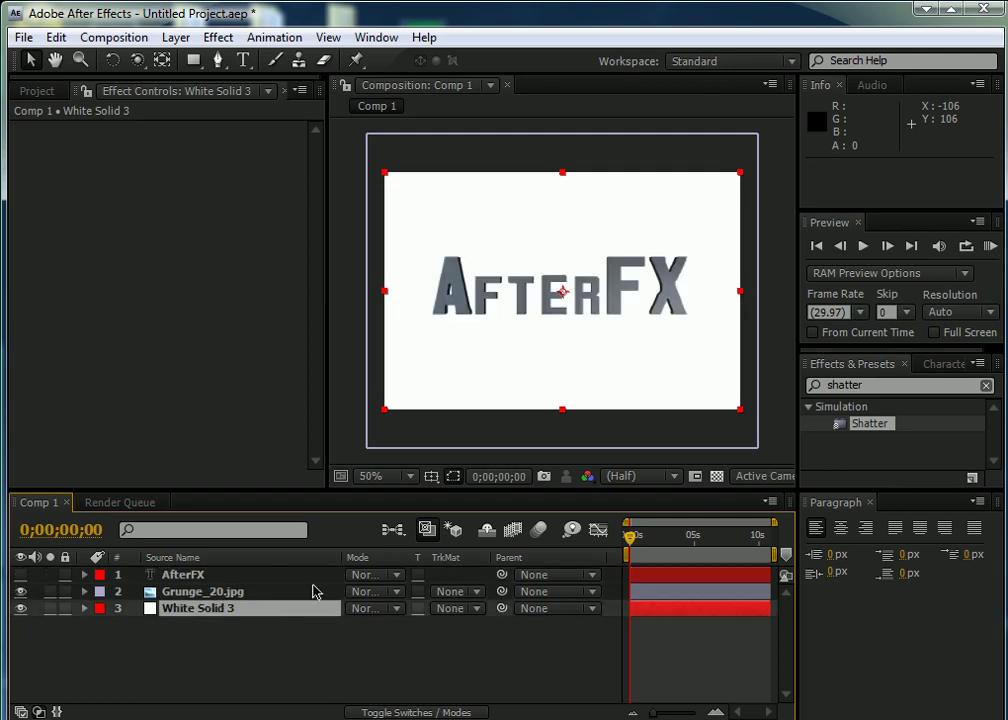
left_click(200, 592)
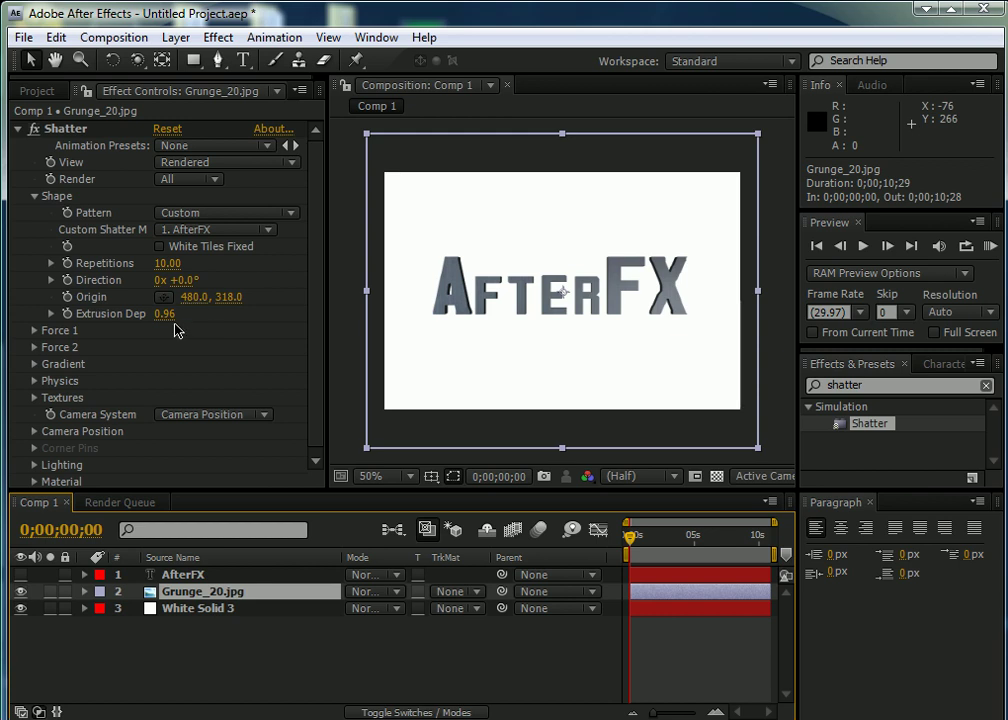
left_click_drag(163, 314, 228, 320)
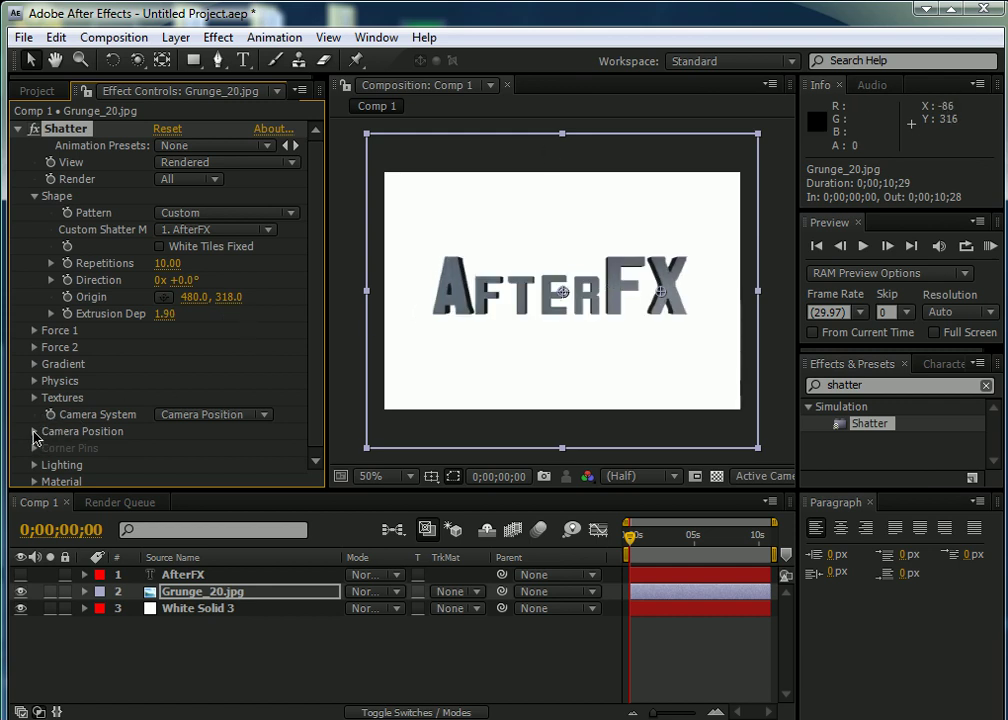
Scrub Shatter's camera Y Rotation to -45°, undoing an accidental move of the grunge layer
left_click(34, 432)
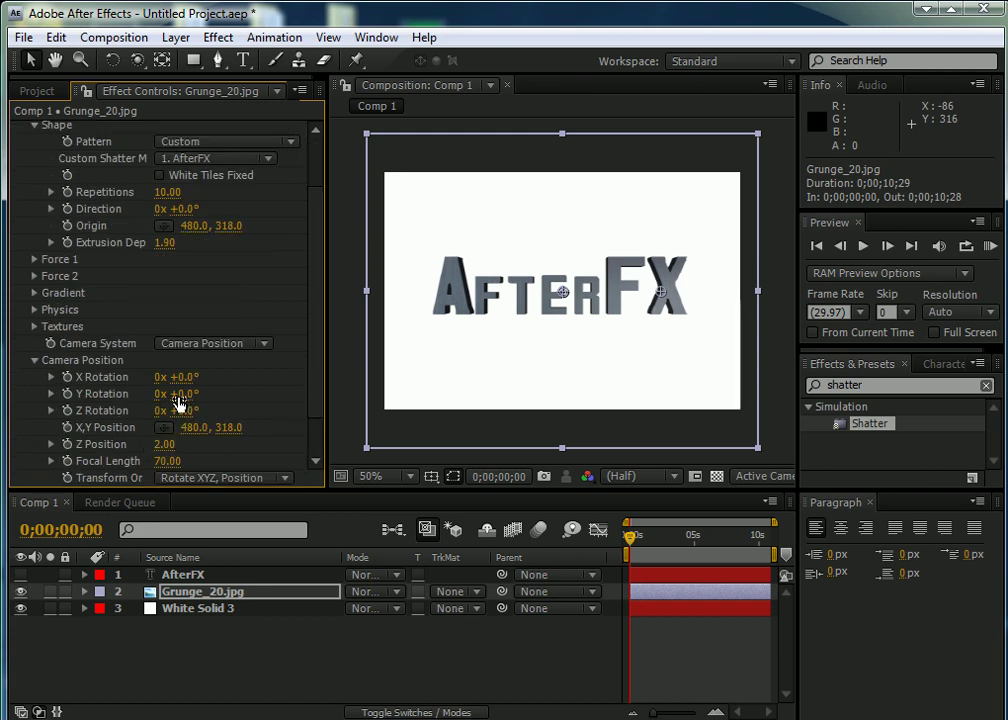
mouse_move(185, 357)
left_mouse_down()
mouse_move(212, 387)
mouse_move(237, 384)
mouse_move(152, 383)
mouse_move(226, 348)
left_mouse_up()
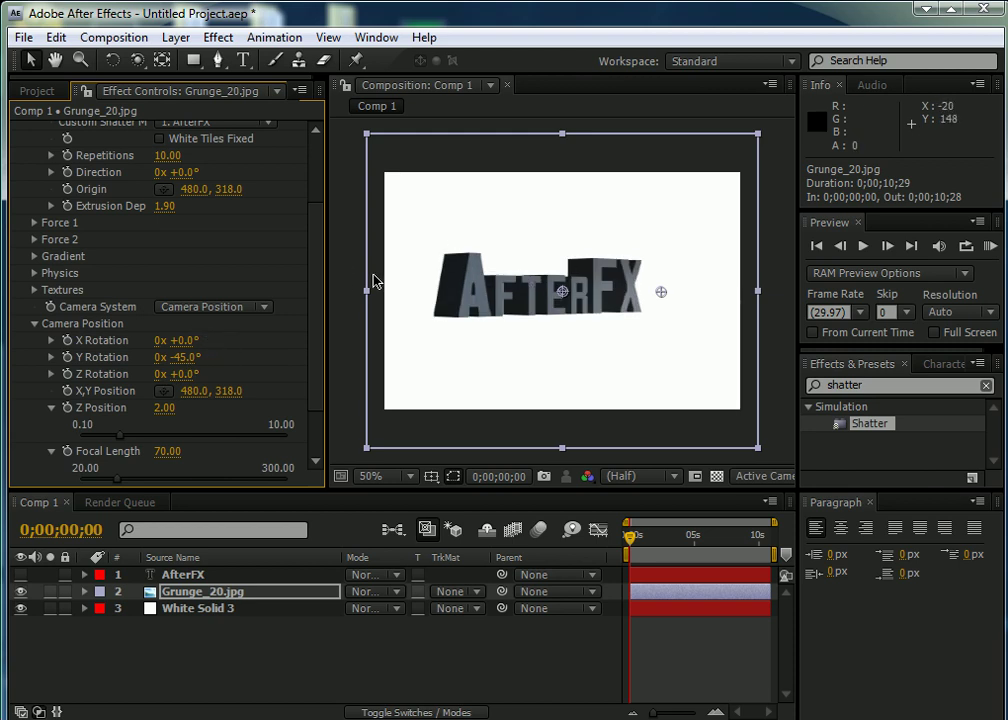
left_click(346, 297)
mouse_move(476, 301)
left_mouse_down()
mouse_move(514, 287)
mouse_move(495, 300)
left_mouse_up()
key("Return")
left_click(350, 375)
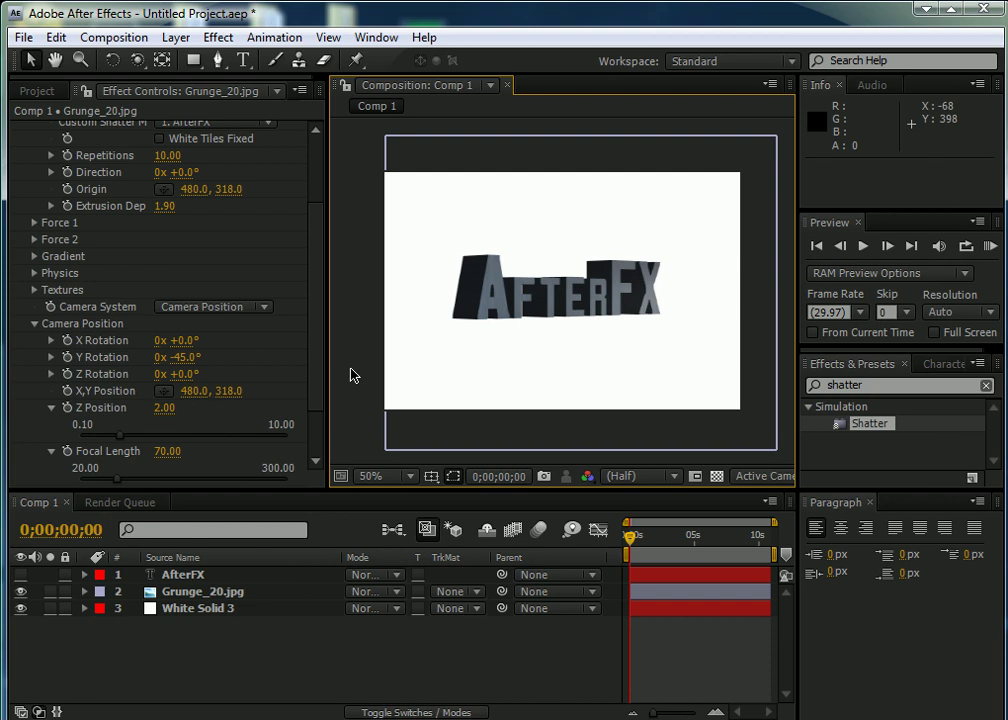
left_click(214, 40)
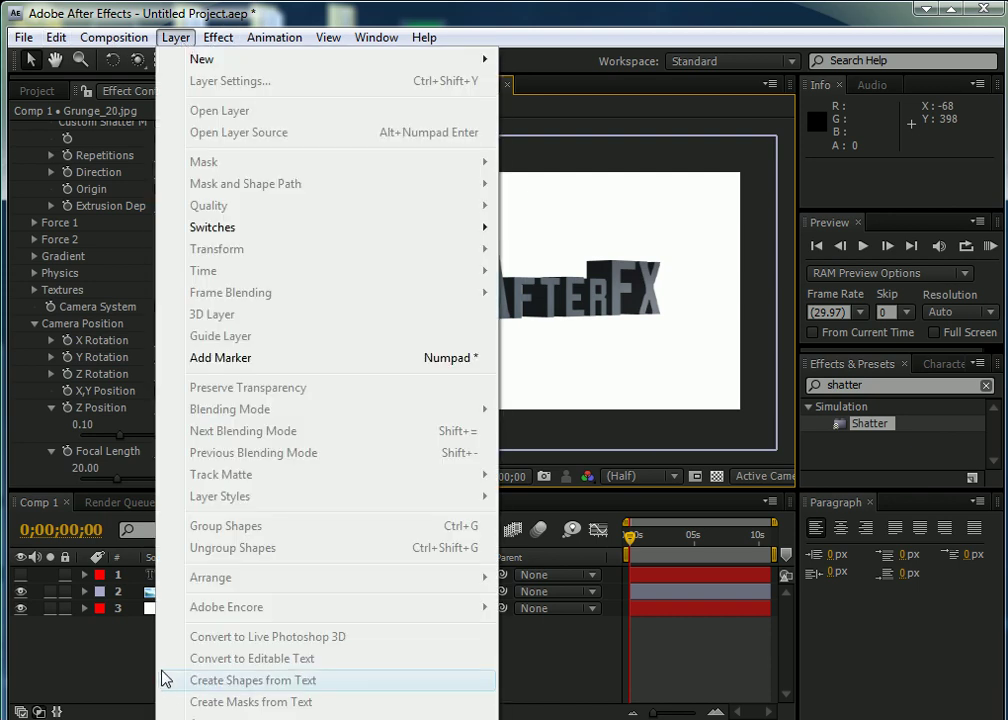
Apply Bevel Alpha to Grunge_20.jpg and set its Edge Thickness to 5.00
left_click(157, 625)
left_click(200, 591)
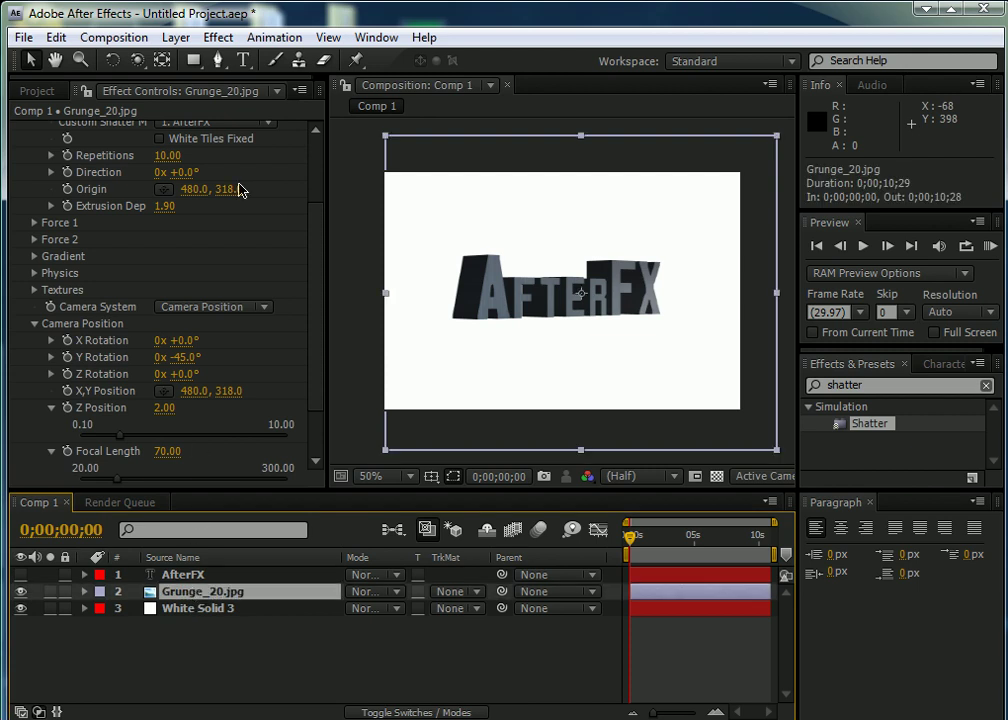
left_click(218, 37)
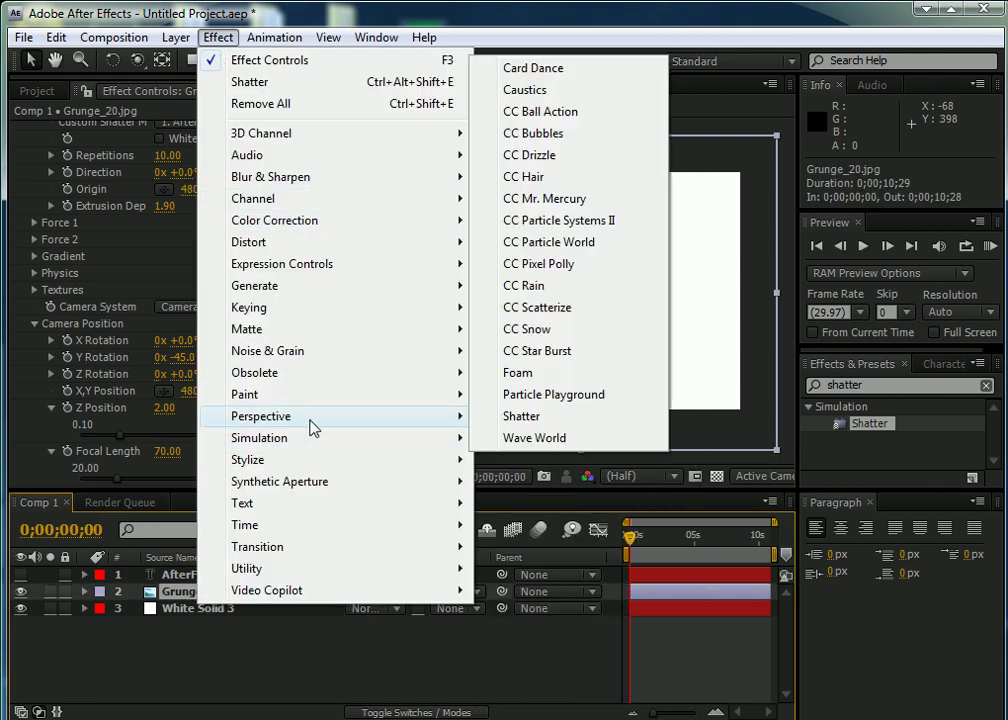
mouse_move(261, 416)
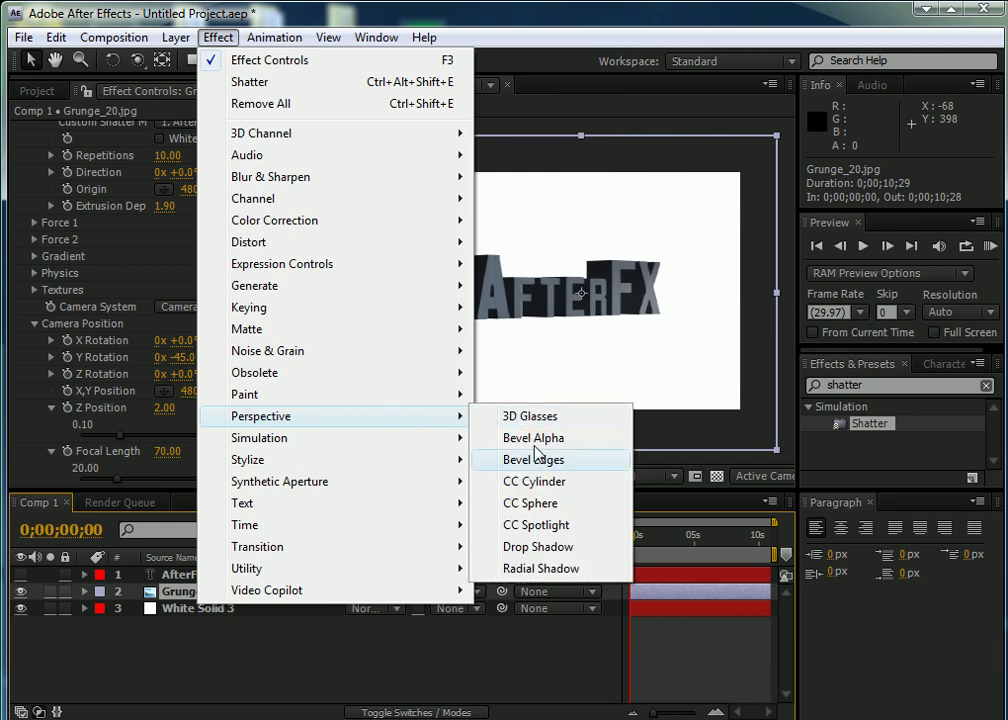
left_click(535, 443)
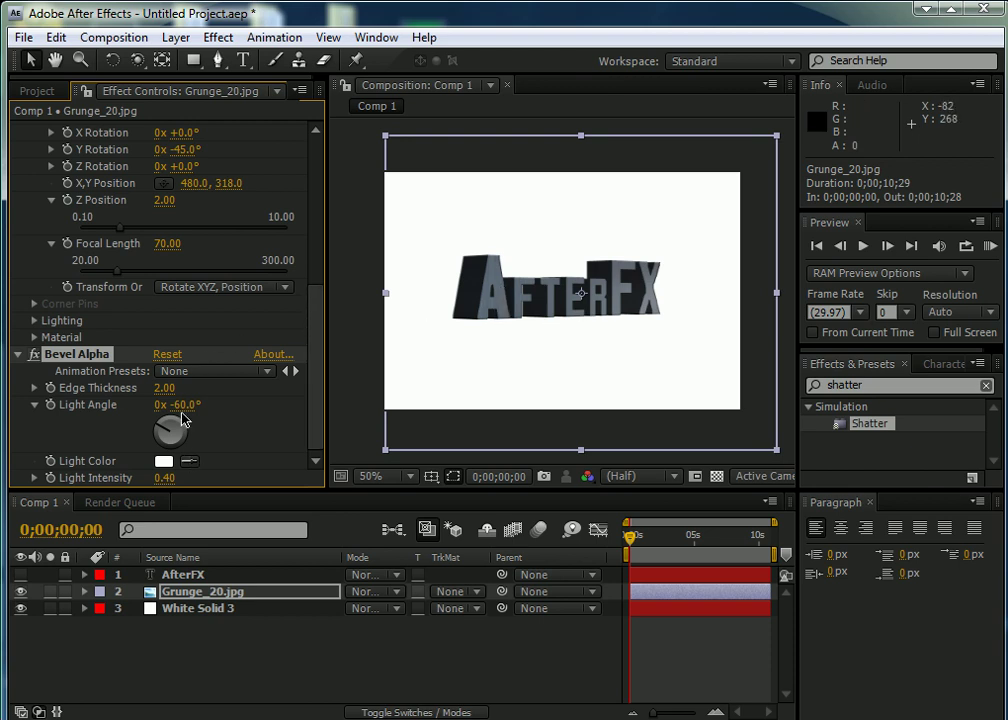
left_click_drag(164, 388, 296, 388)
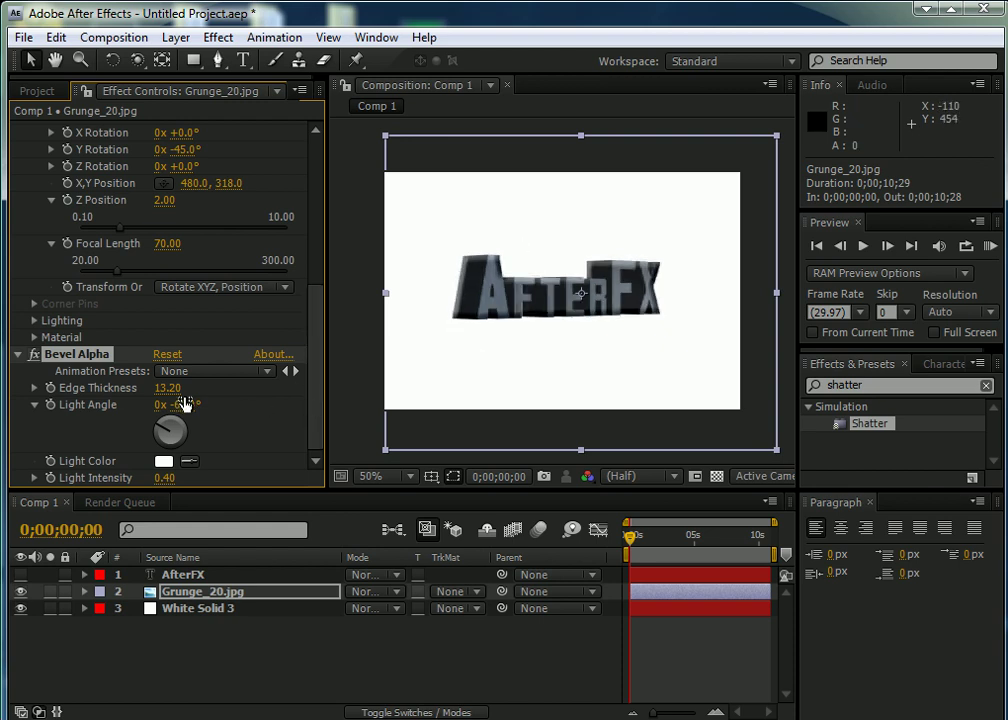
left_click_drag(166, 388, 92, 389)
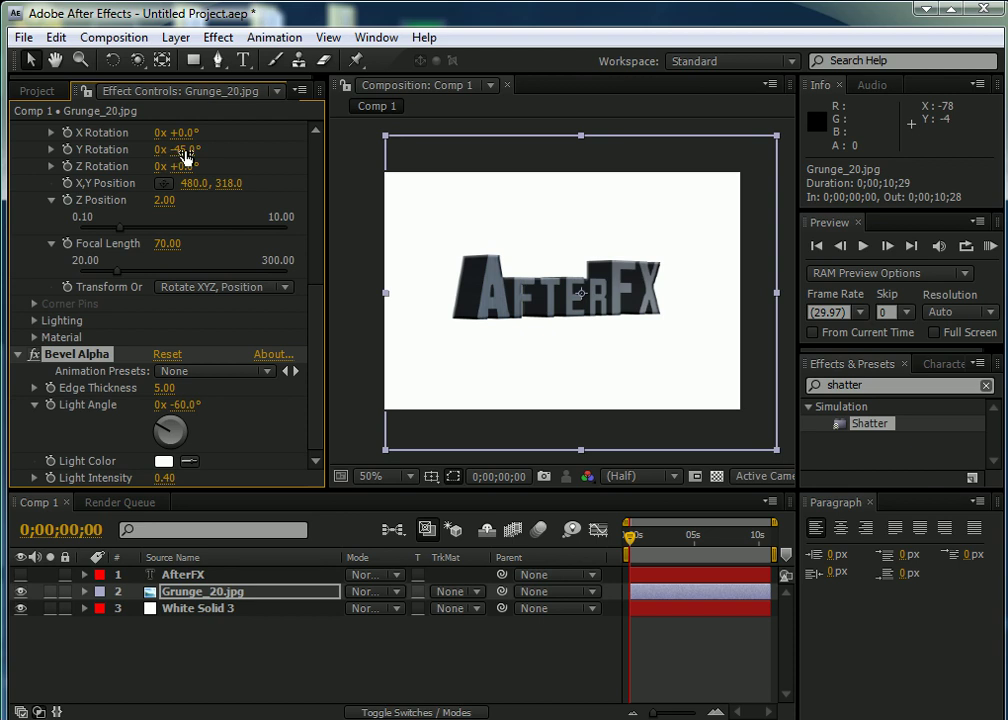
Set camera Y Rotation to +35°, preview the shatter, then return to the first frame
left_click(150, 153)
left_click_drag(147, 155, 229, 148)
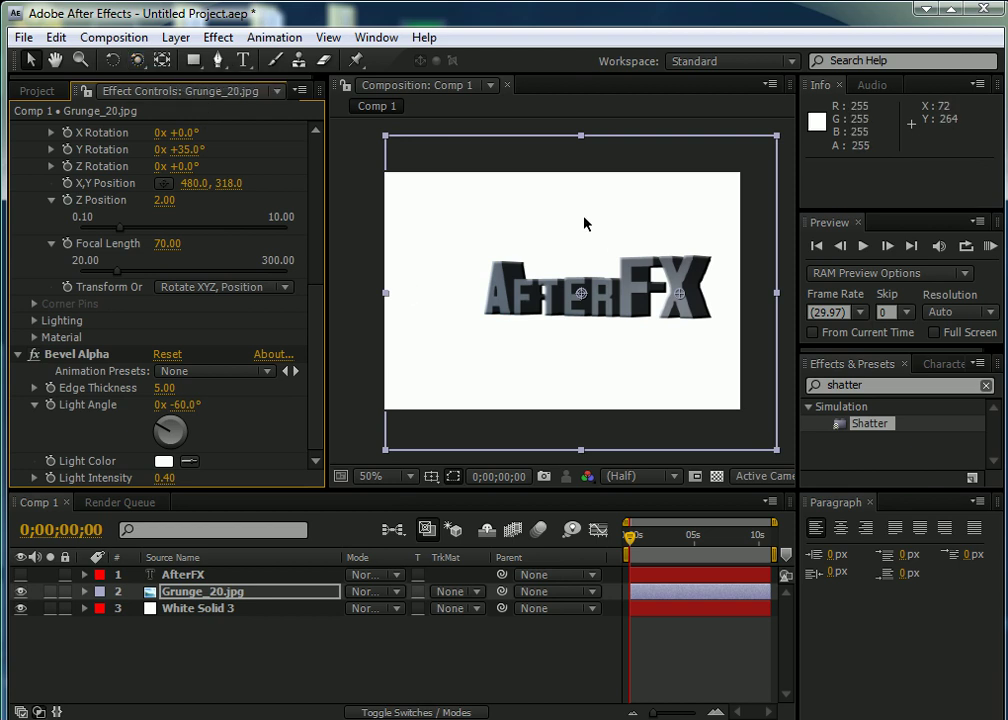
key("space")
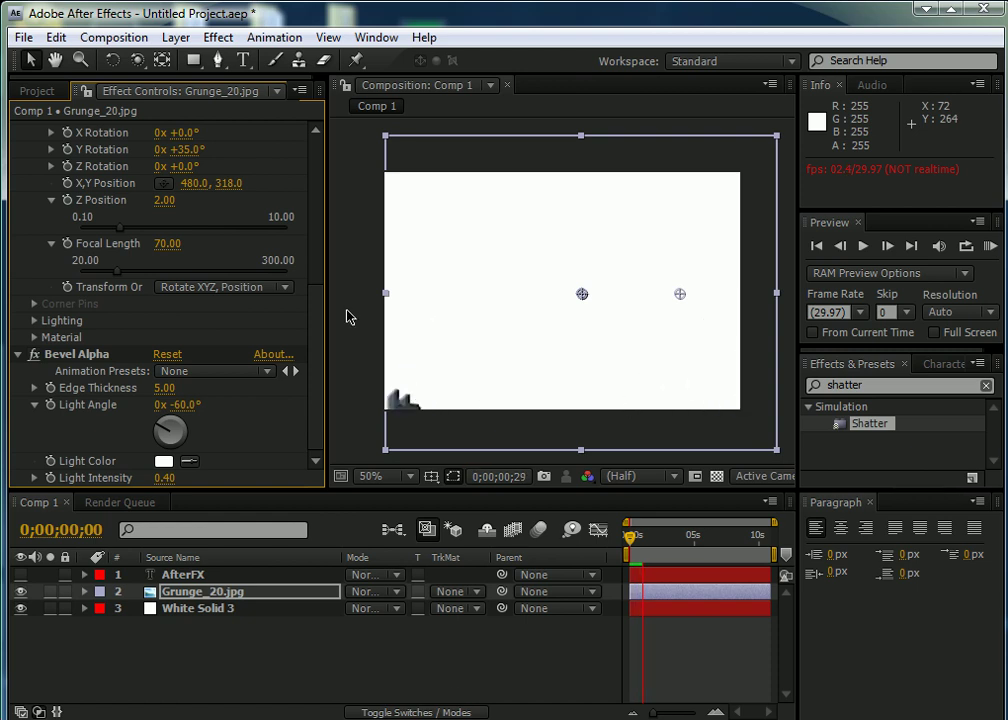
left_click(641, 551)
key("Home")
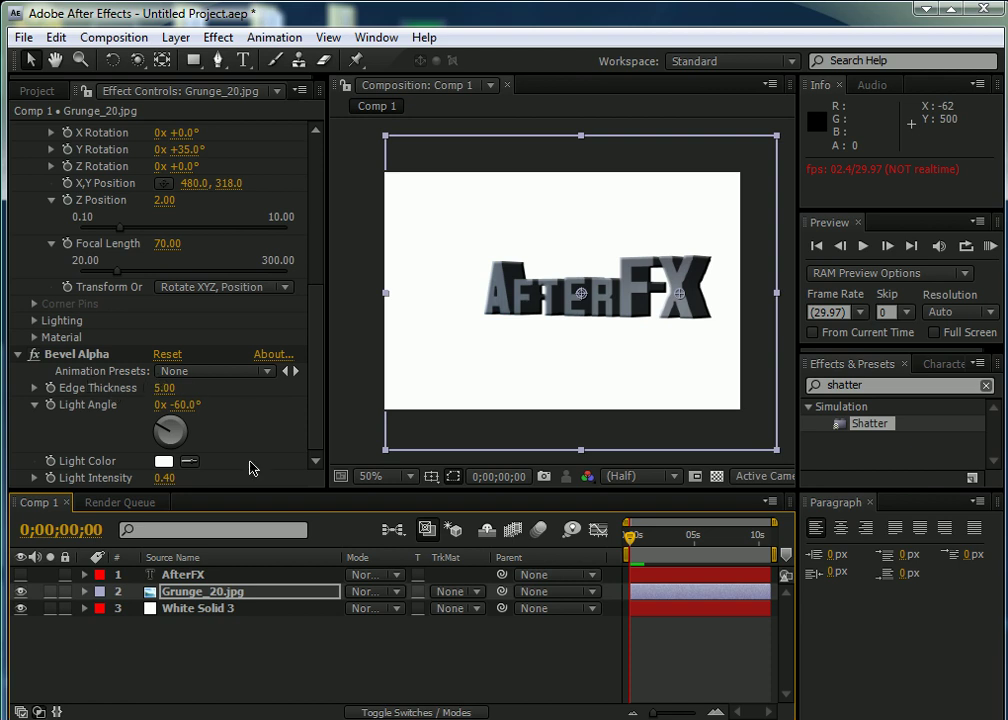
Create a new composition, Comp 2, and add a white solid to it
left_click(196, 672)
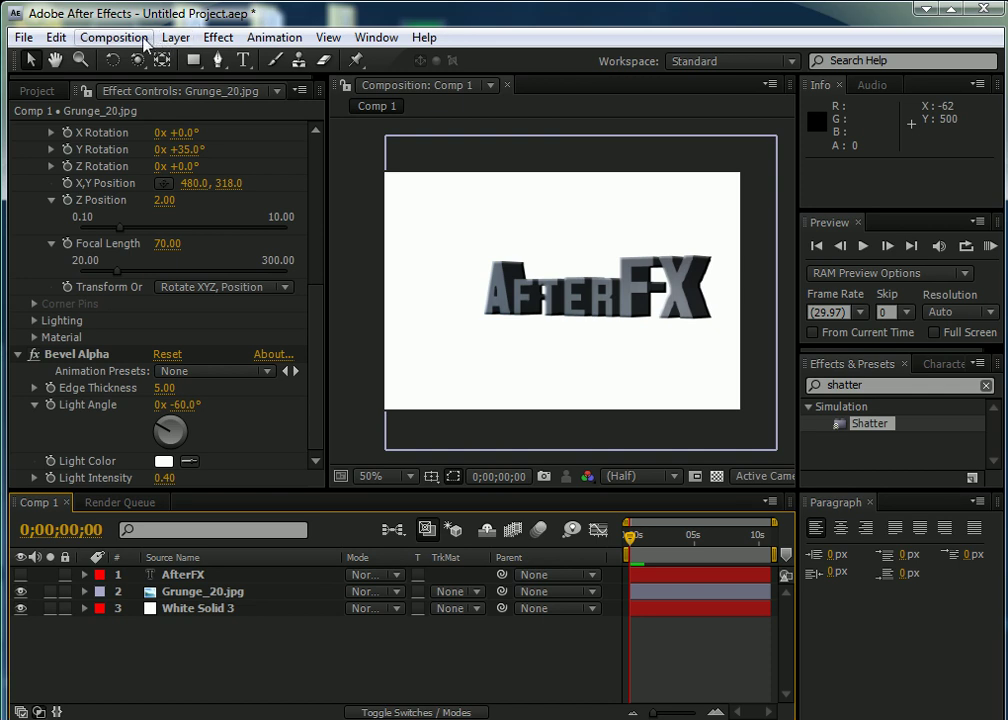
left_click(144, 40)
left_click(170, 61)
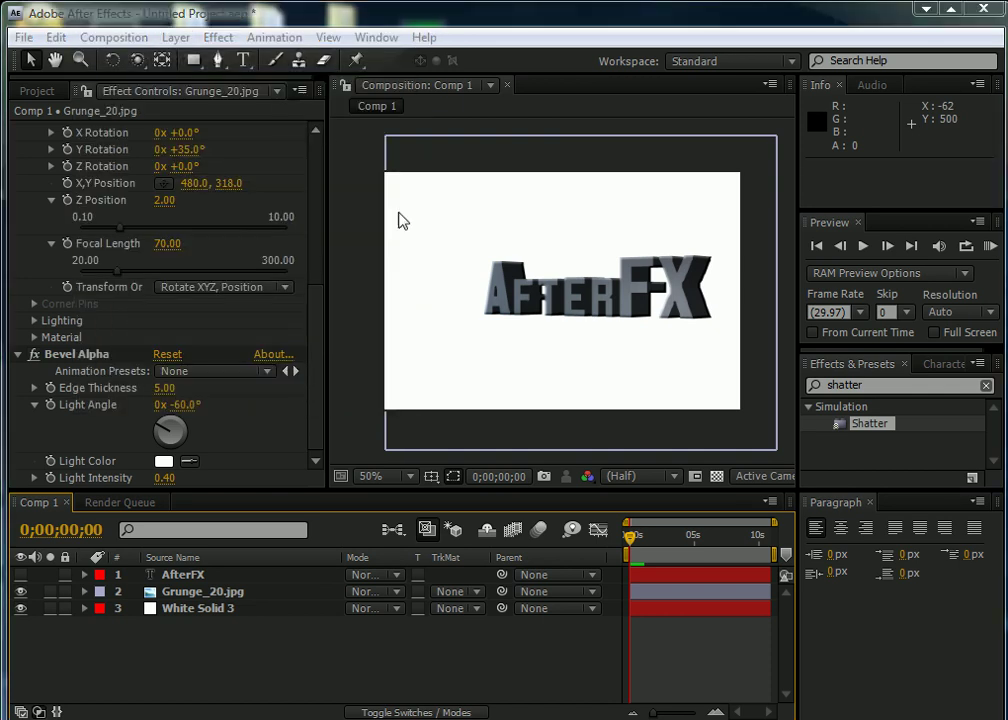
left_click(578, 566)
right_click(290, 615)
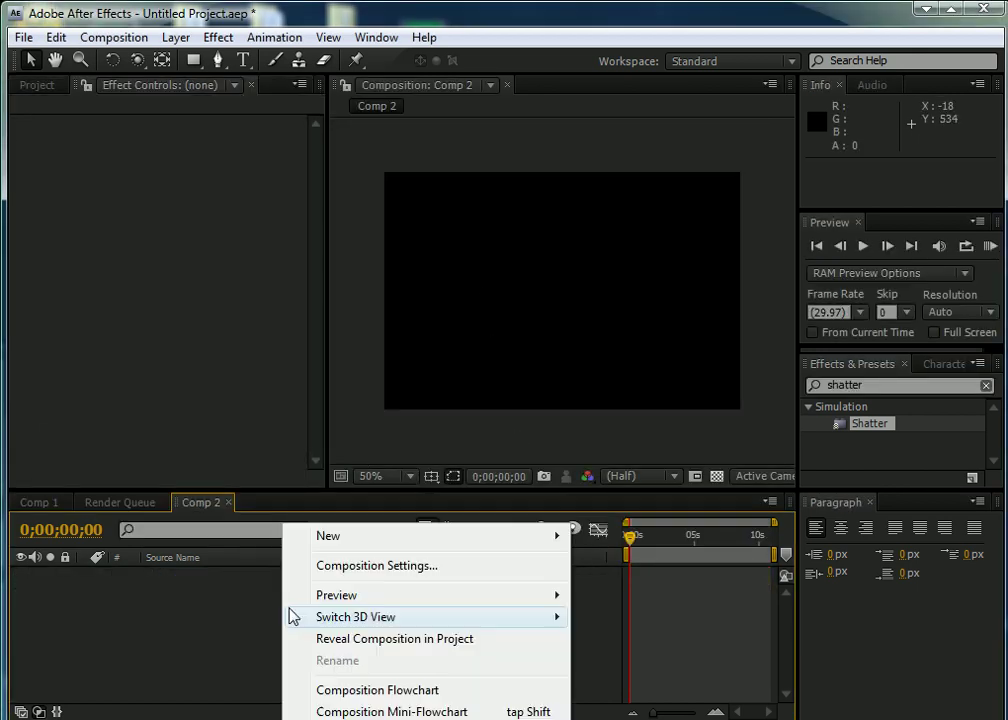
mouse_move(420, 536)
left_click(639, 596)
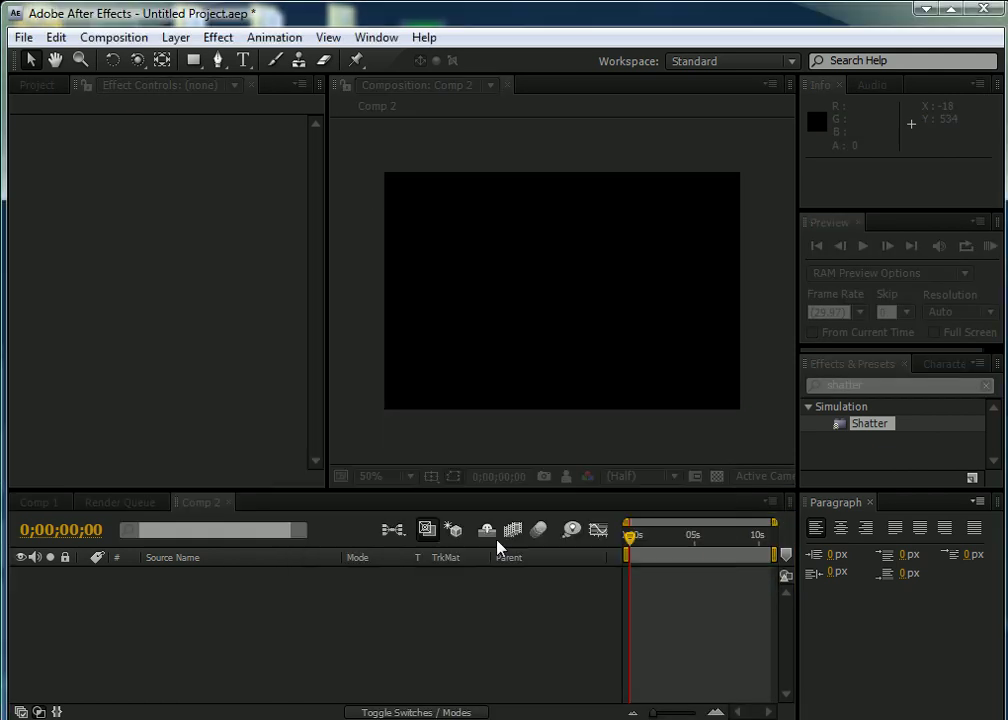
key("ctrl+t")
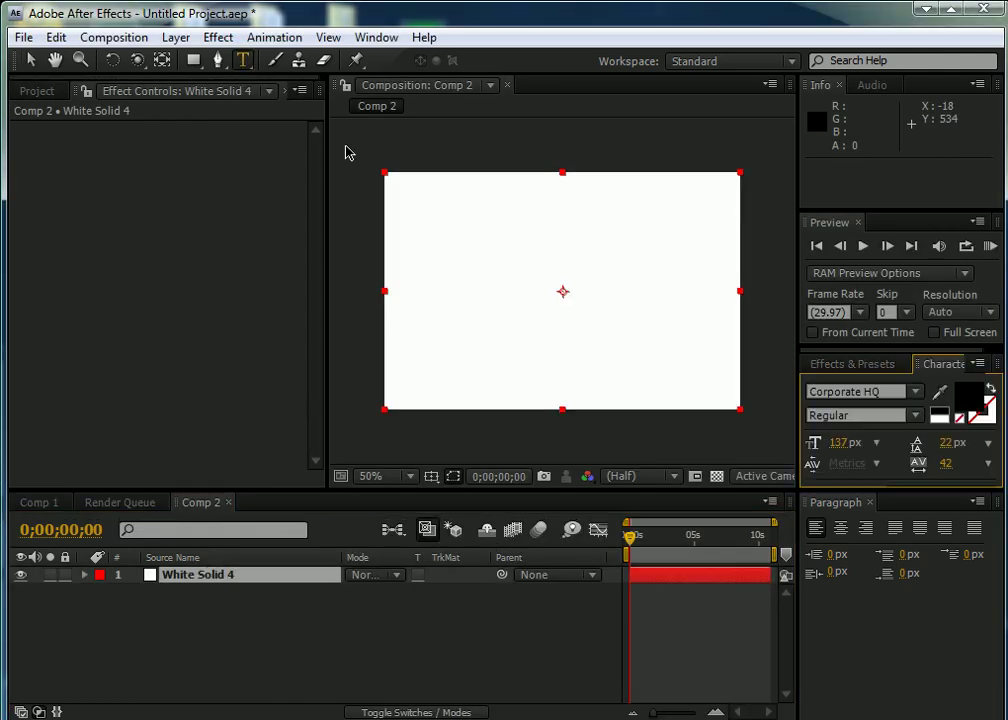
Type AfterFX as a black text layer above the solid, correcting the typo
left_click(441, 290)
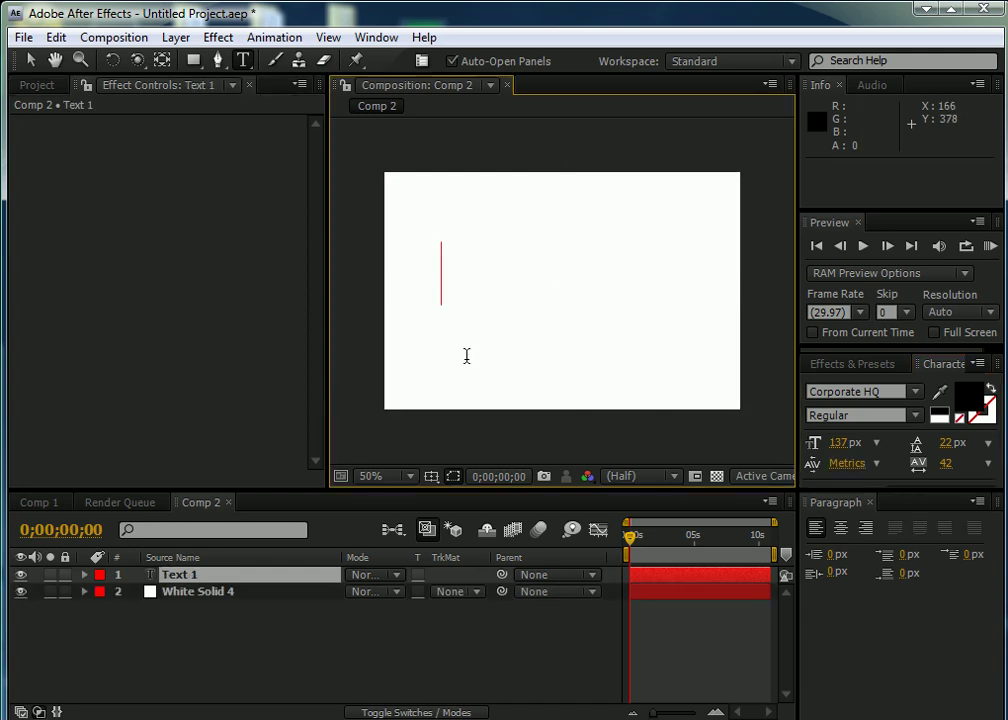
type("After ")
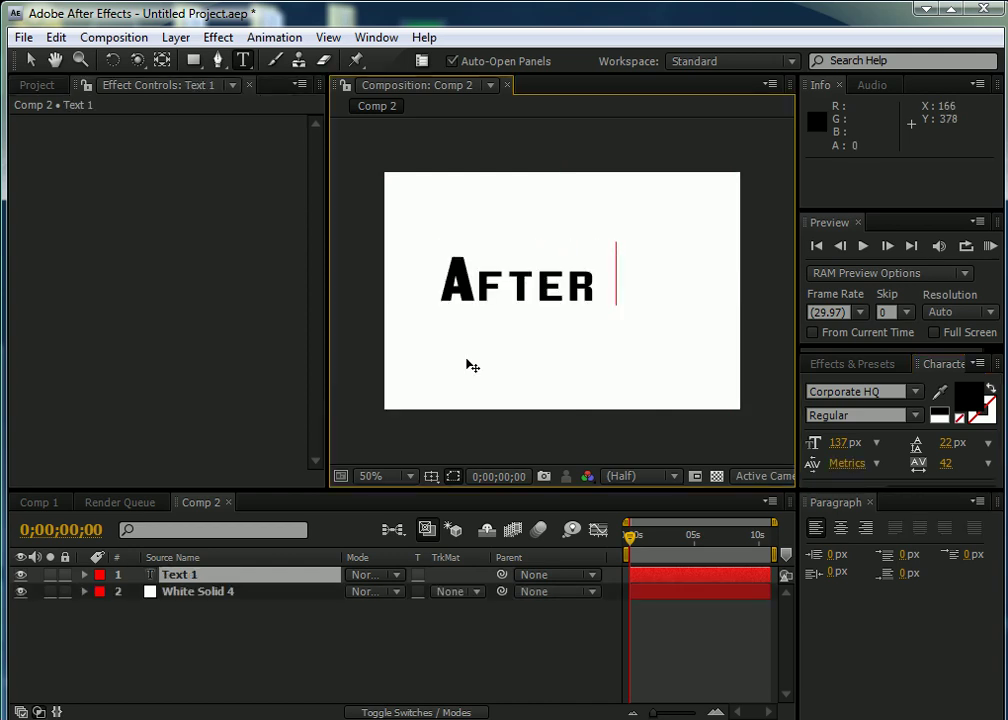
type("F")
key("BackSpace")
key("BackSpace")
key("BackSpace")
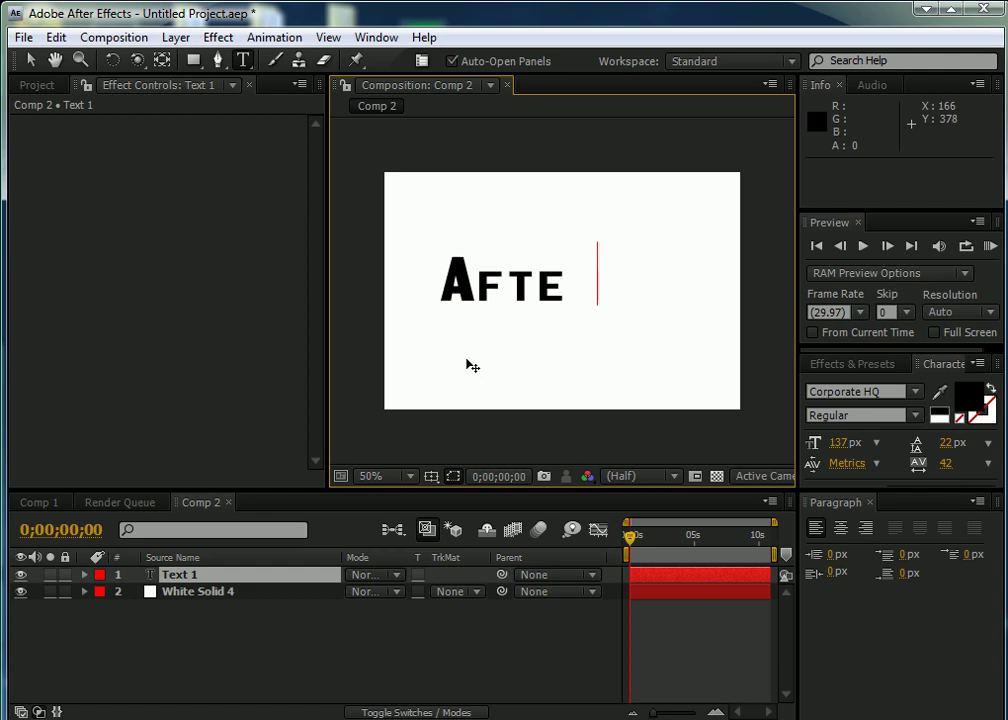
type("rFX")
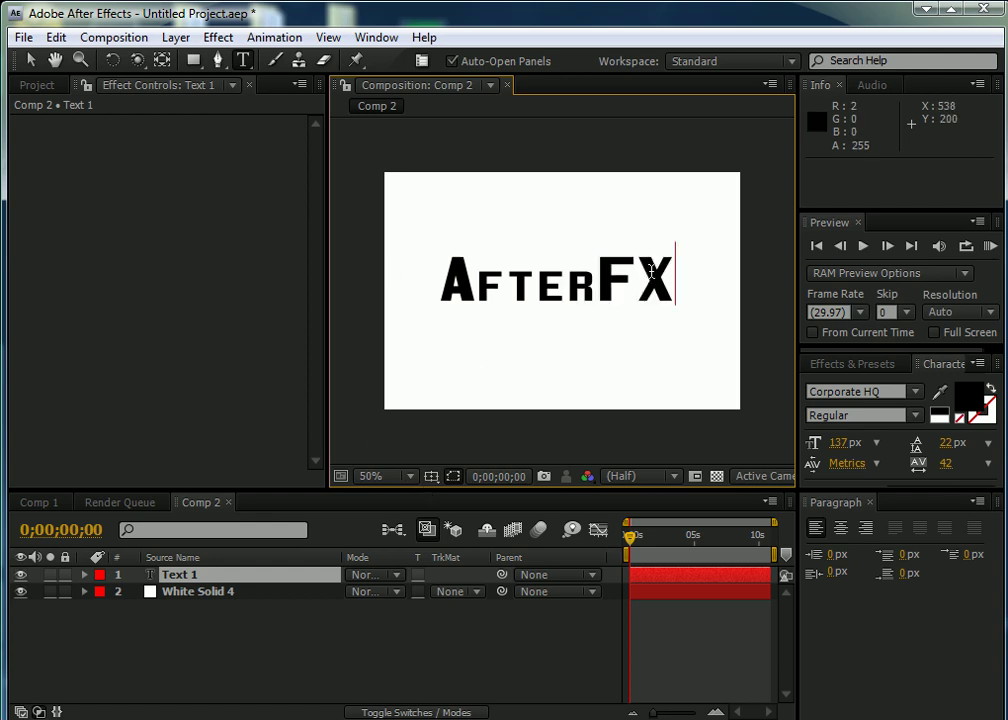
key("shift+Left")
key("shift+Left")
key("shift+Left")
key("shift+Left")
key("KP_Enter")
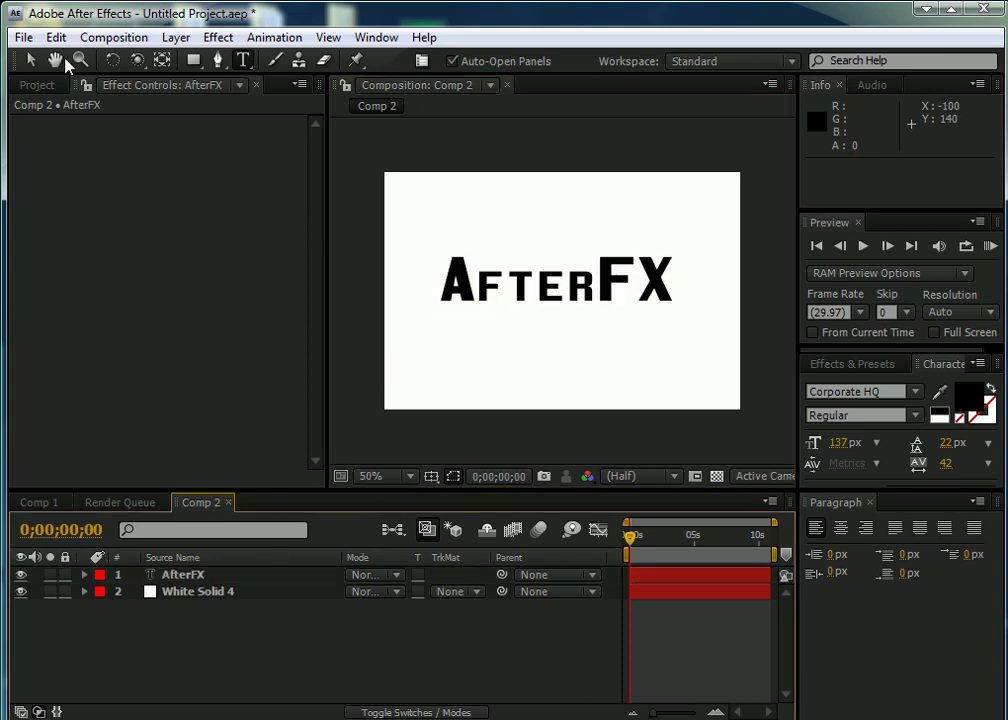
Nudge the AfterFX text slightly lower and reveal the timeline's layer switch columns
left_click(32, 60)
left_click_drag(609, 279, 610, 297)
key("Return")
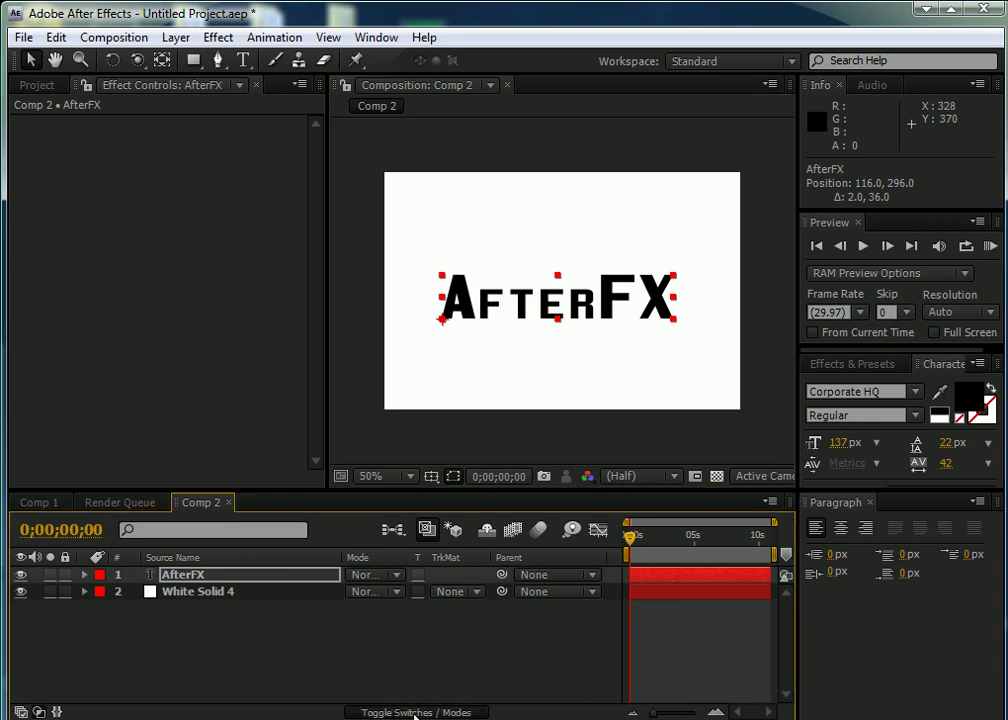
left_click(413, 712)
Make AfterFX, not the solid, a 3D layer and set the viewer to Top view
left_click(456, 592)
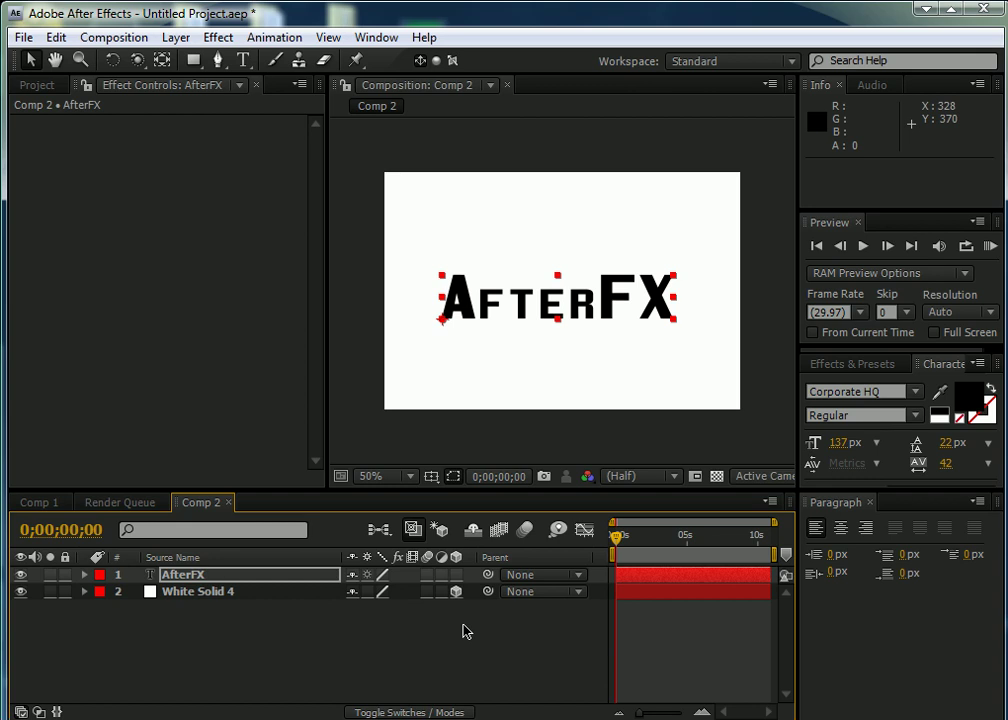
left_click(779, 480)
left_click(780, 573)
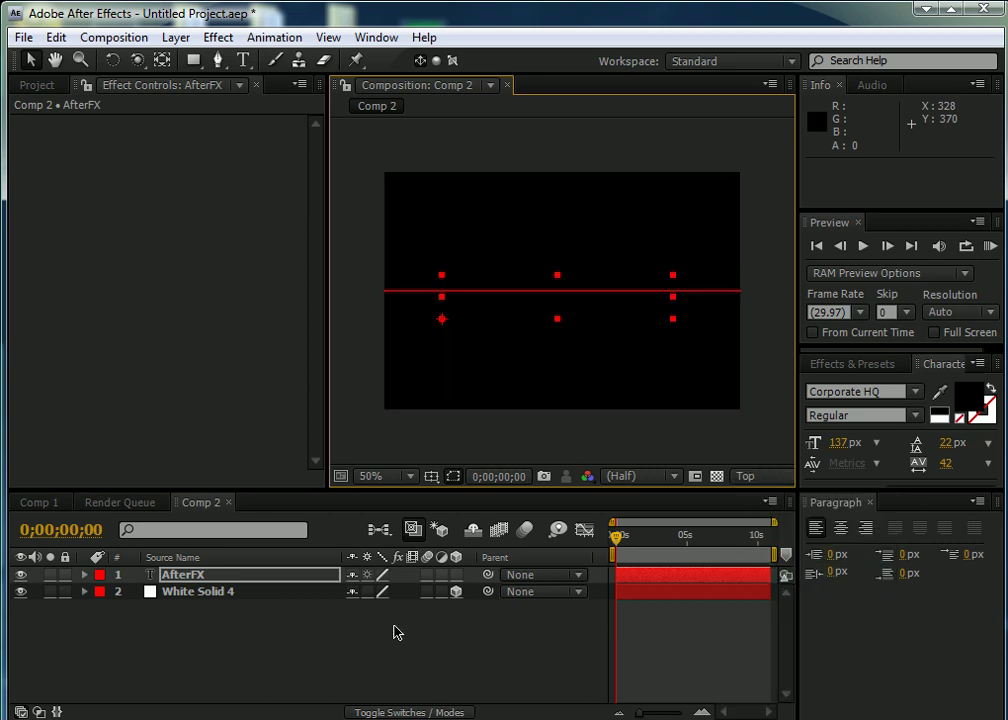
left_click(456, 591)
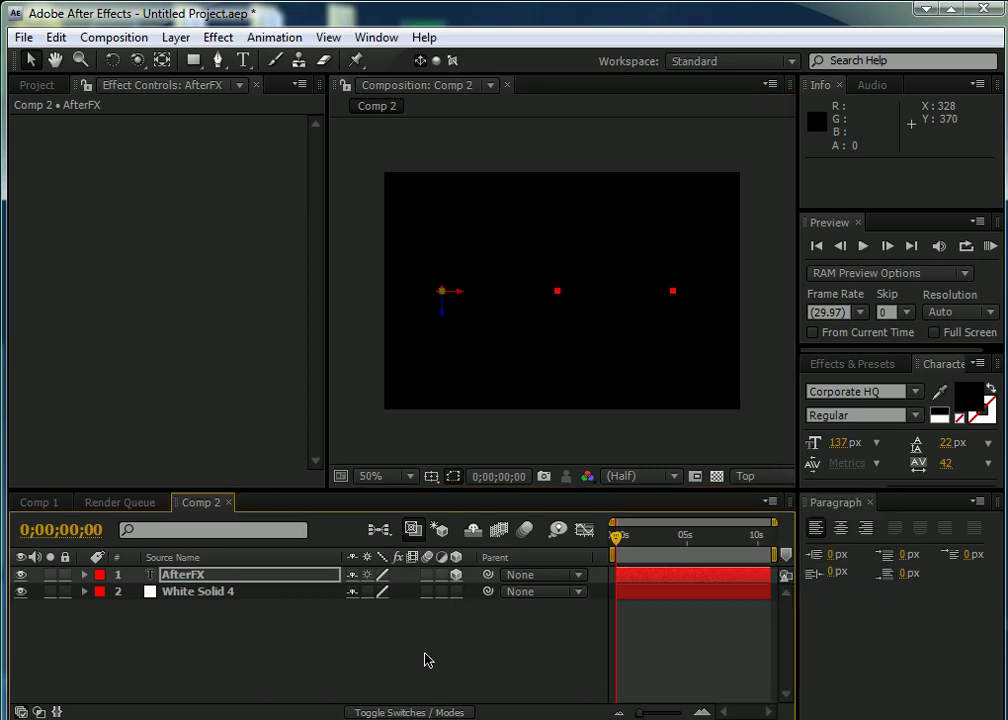
left_click(422, 665)
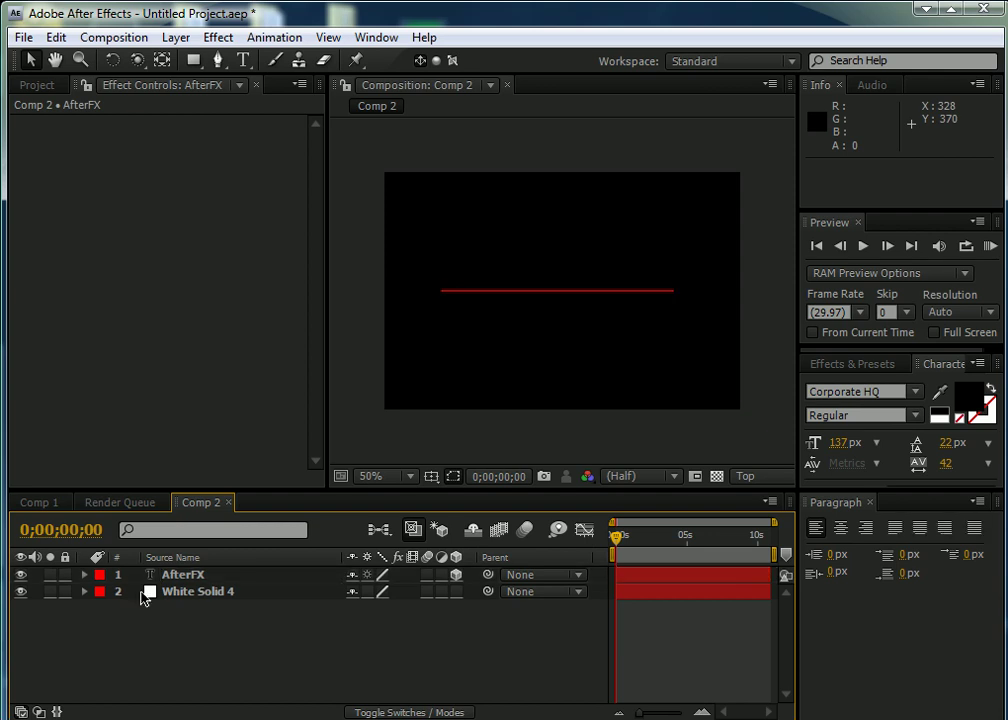
left_click(190, 592)
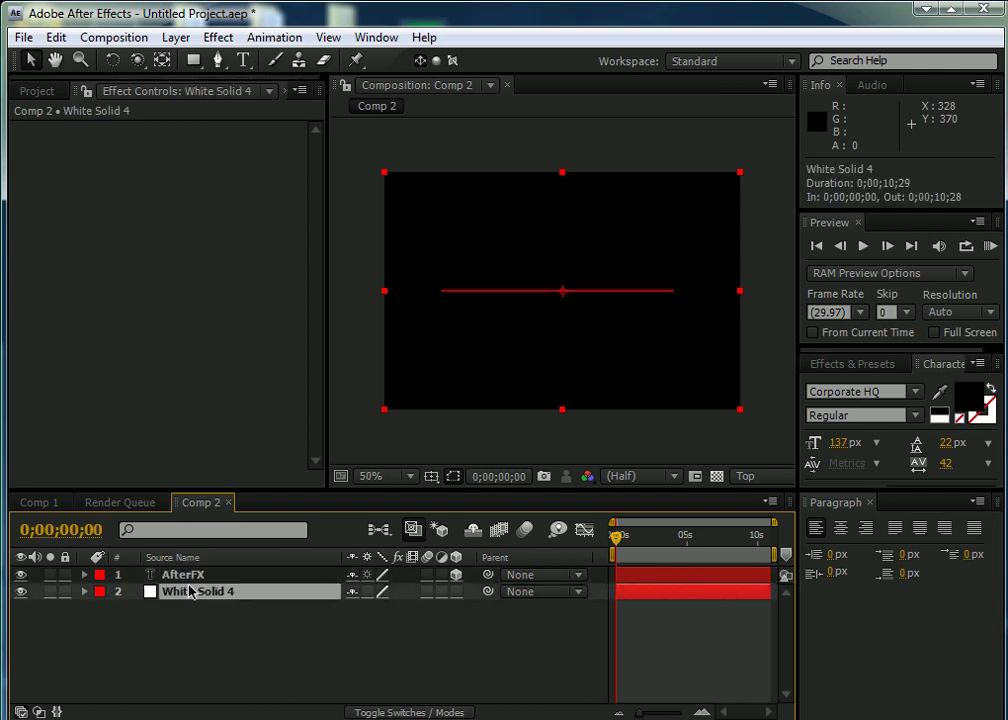
Delete White Solid 4 and duplicate the AfterFX text, pushing the copy slightly back in depth
key("Delete")
left_click(190, 575)
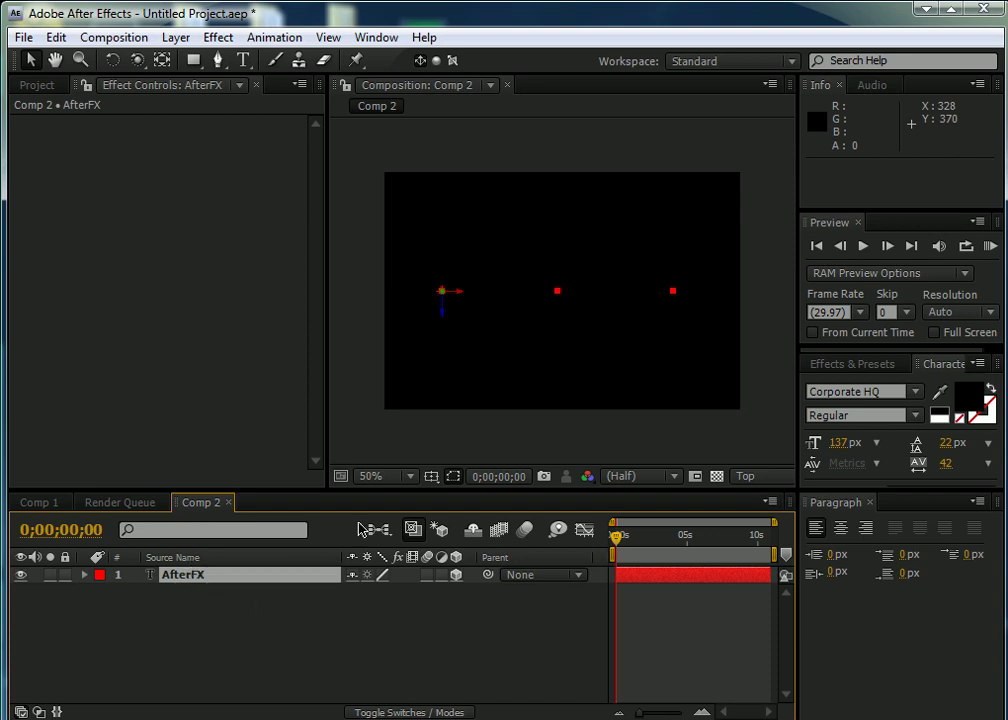
key("ctrl+d")
left_click_drag(443, 310, 446, 317)
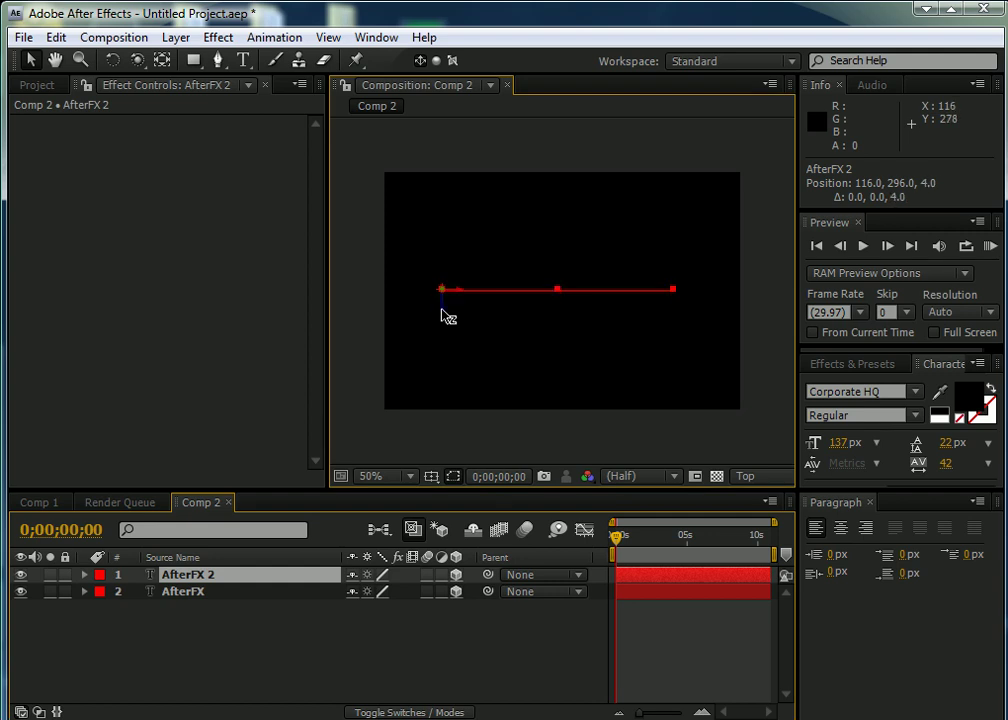
key("Return")
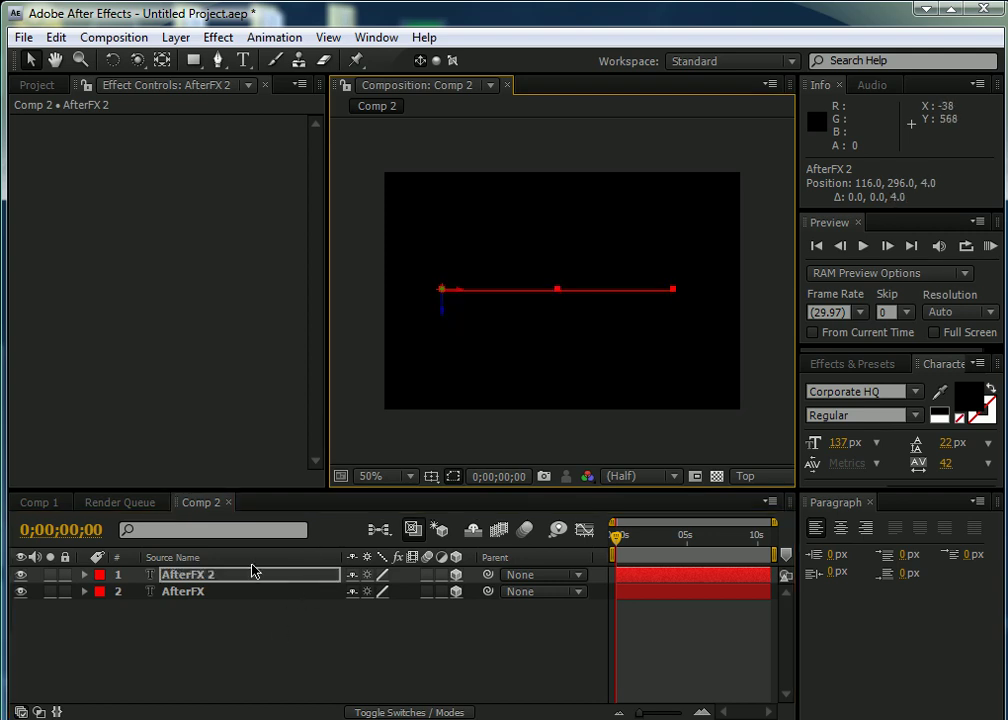
Double the AfterFX layers twice, offsetting the new copies further back in Z
key("ctrl+a")
key("ctrl+d")
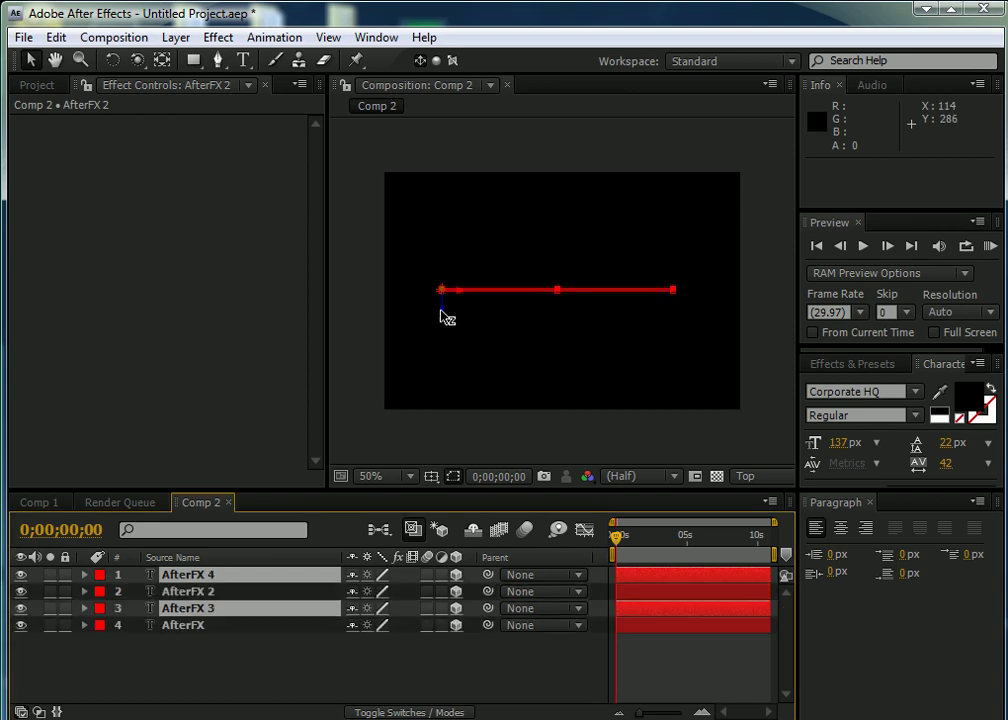
left_click(295, 625)
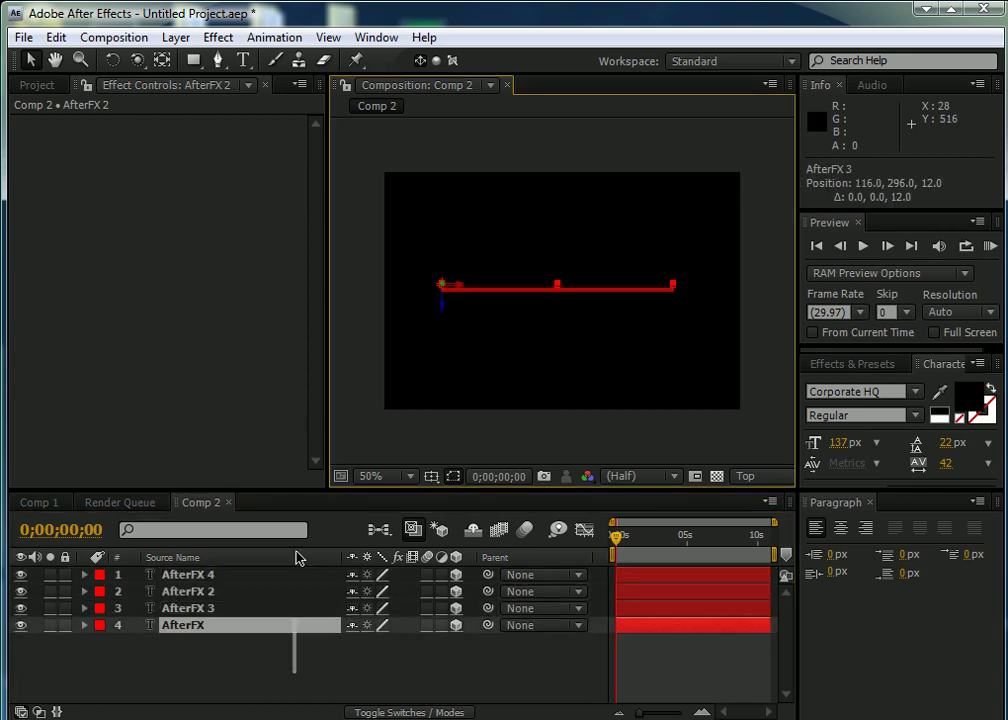
key("ctrl+a")
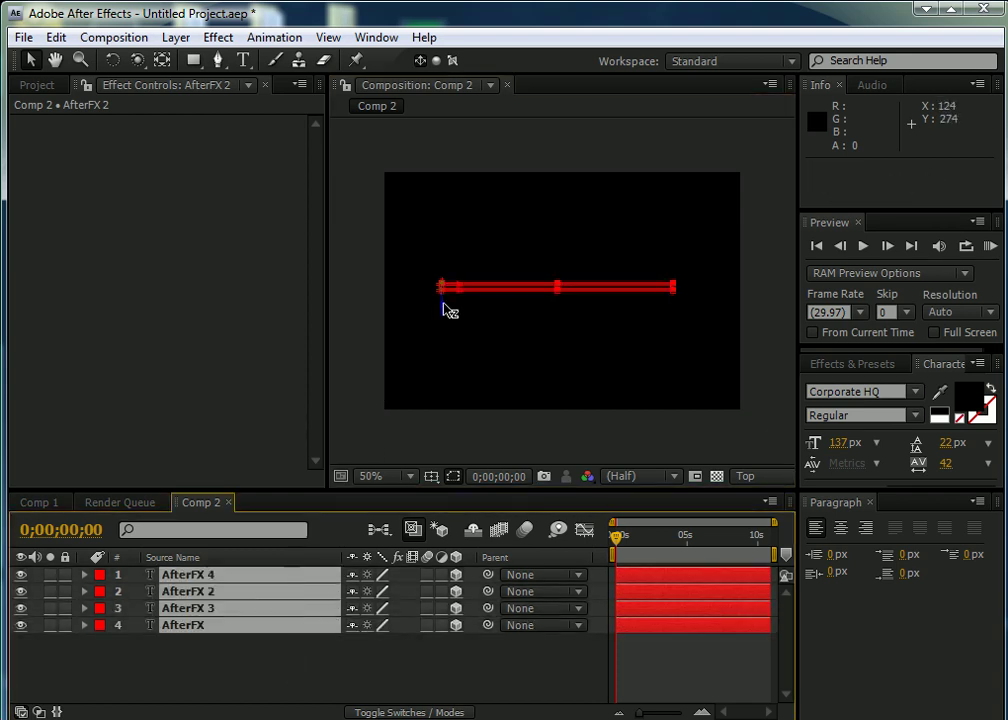
key("ctrl+d")
left_click_drag(448, 299, 441, 307)
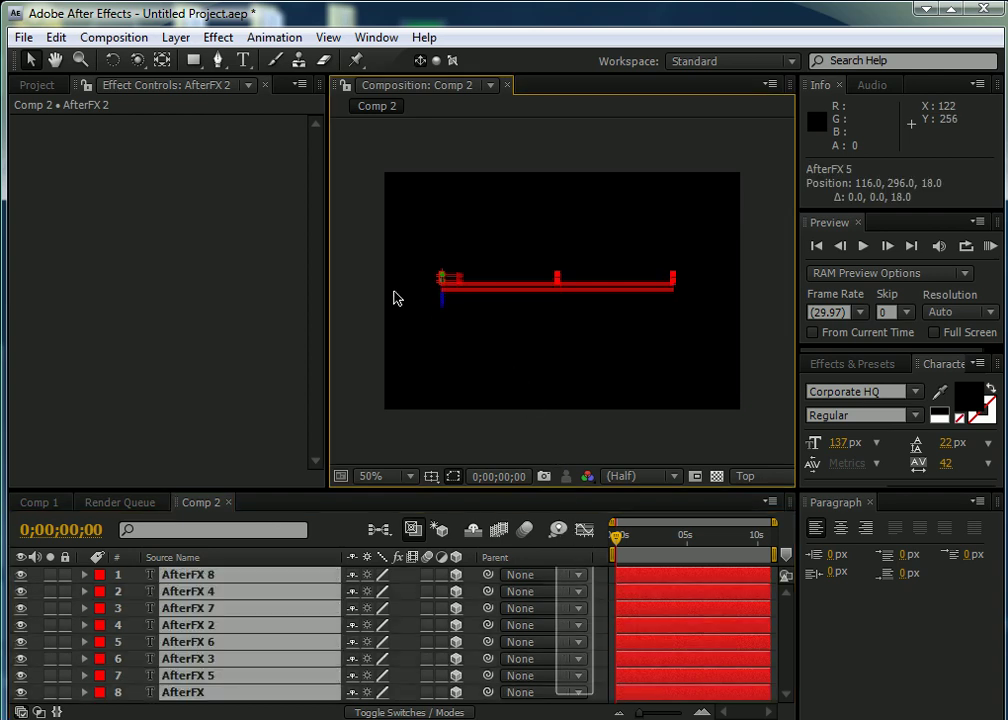
left_click_drag(448, 310, 484, 367)
Keep duplicating and offsetting copies until 24 AfterFX layers exist, then select them all
key("ctrl+d")
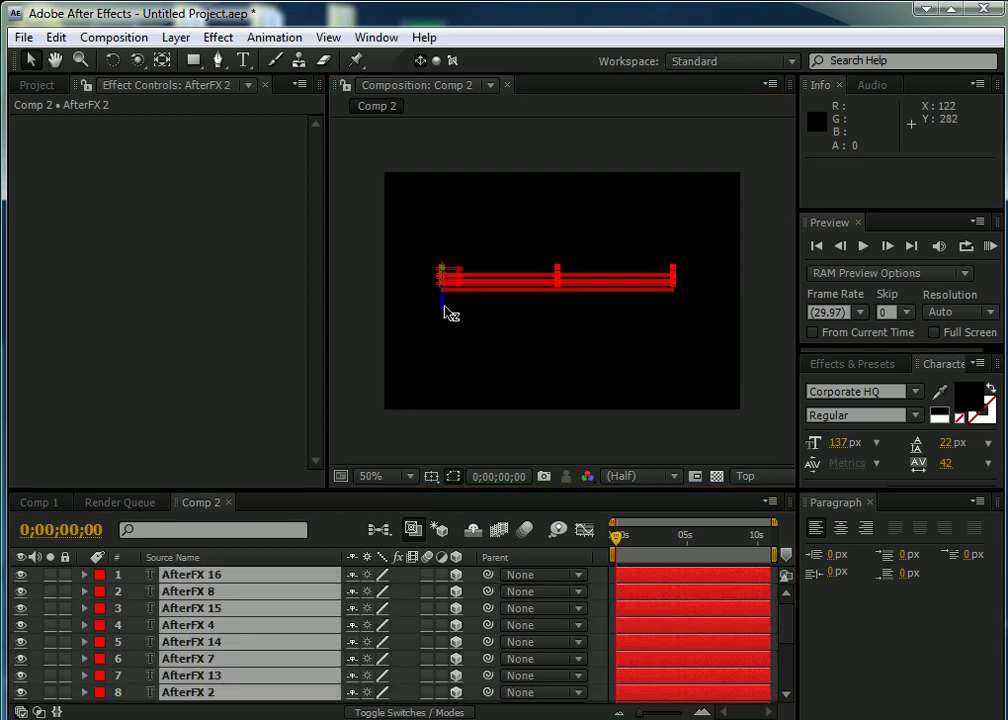
key("ctrl+d")
left_click_drag(440, 301, 437, 306)
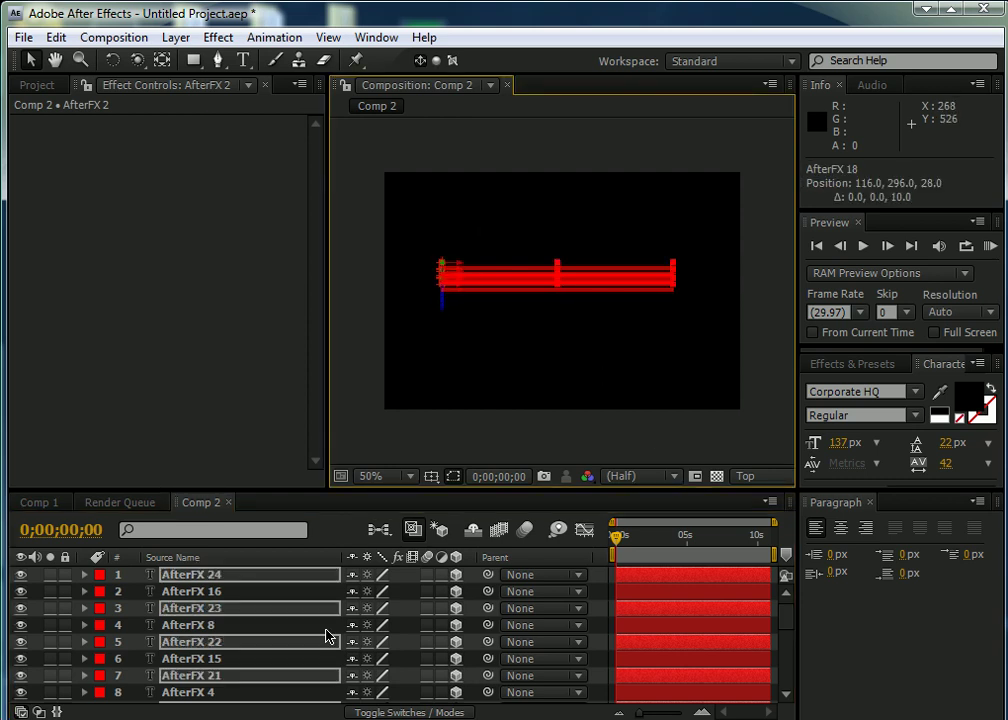
scroll(587, 670, "down", 1)
scroll(590, 675, "down", 4)
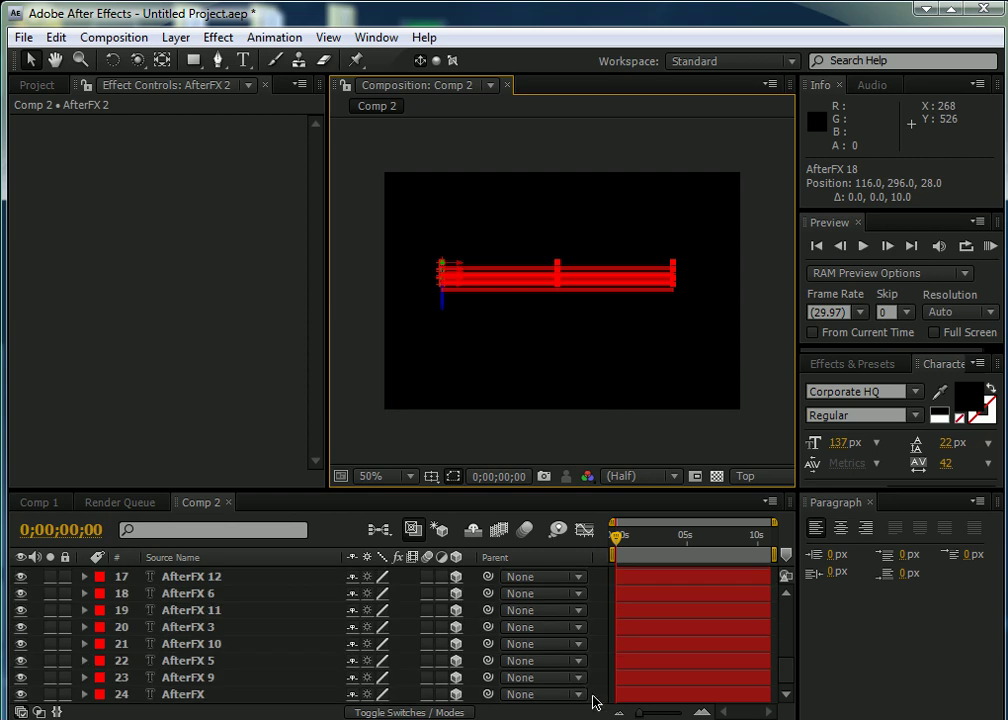
key("ctrl+a")
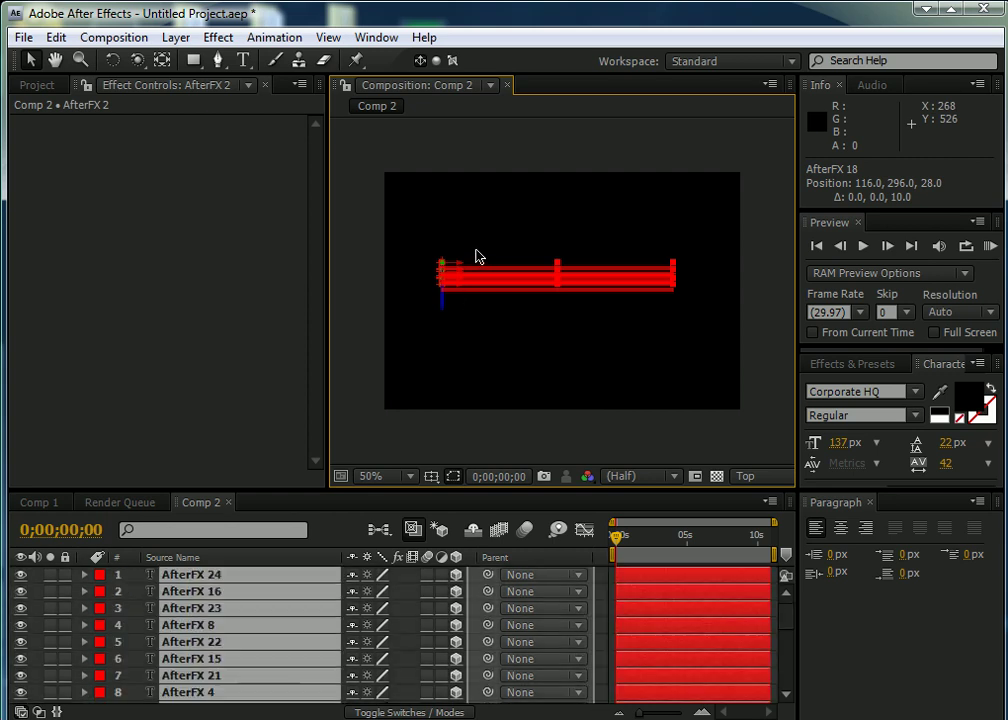
Pre-compose the stacked AfterFX layers into a 'Text' precomp and show the Active Camera view
left_click(176, 38)
key("Escape")
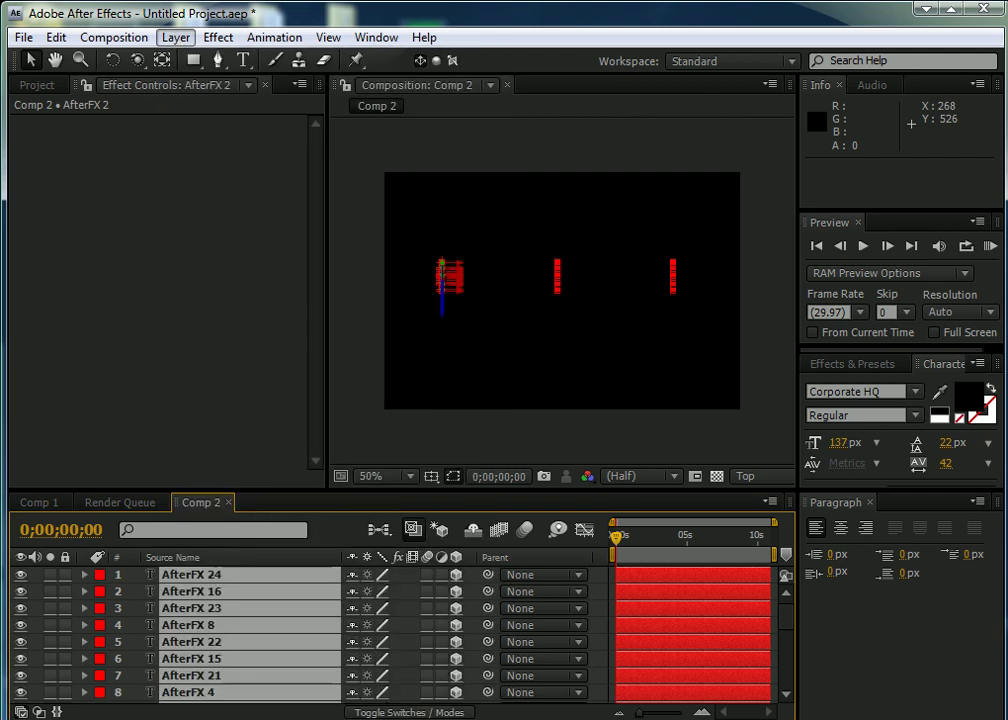
key("ctrl+shift+c")
type("Text")
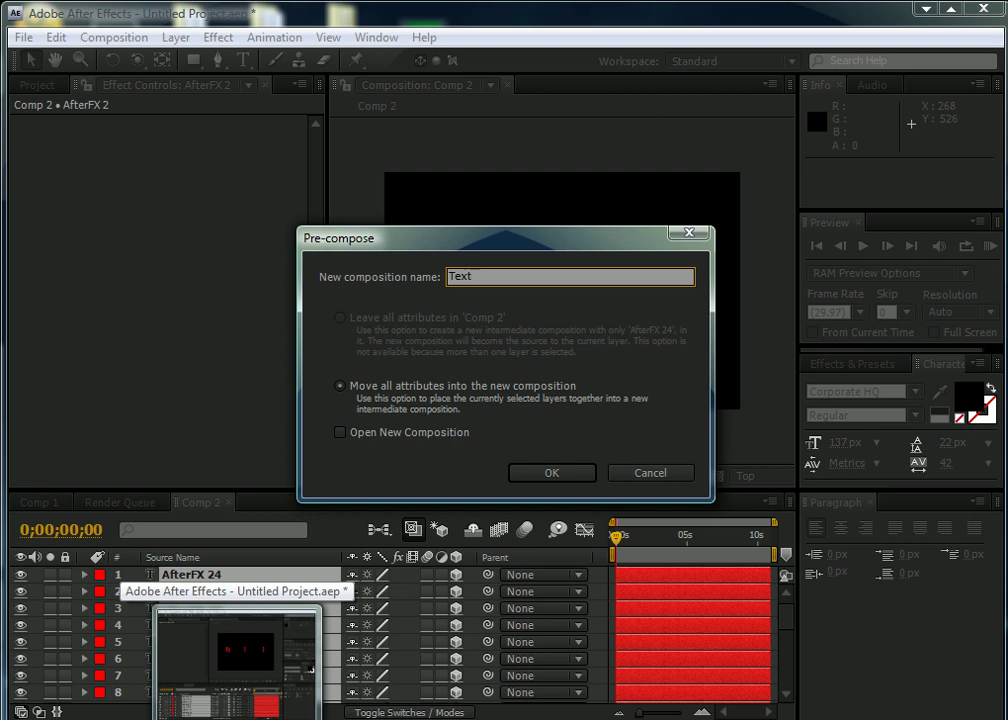
key("Return")
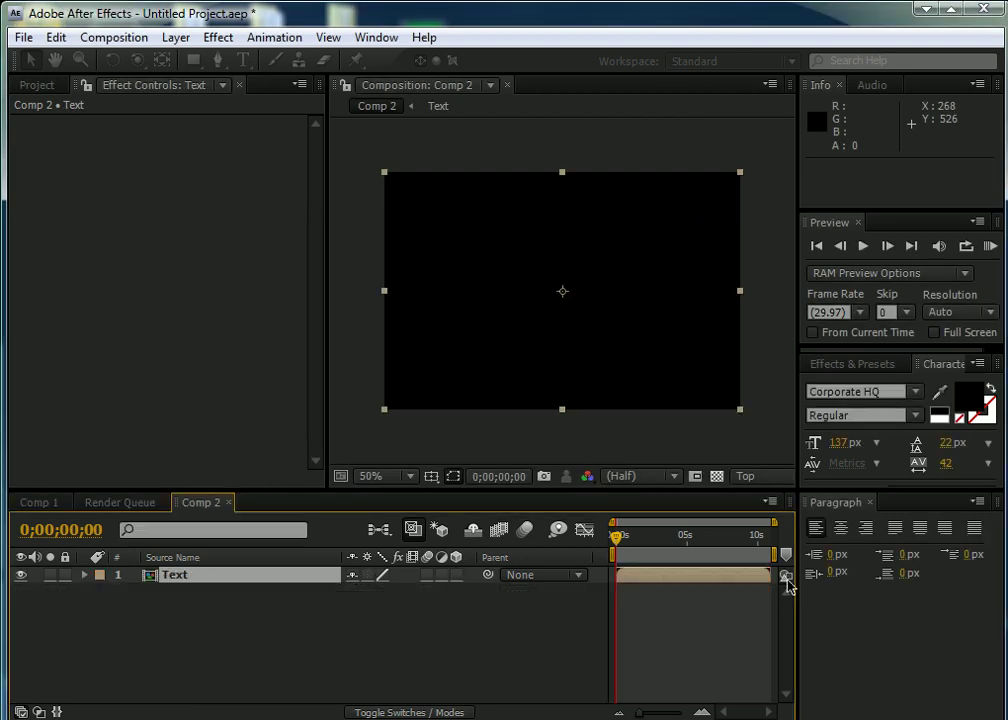
left_click(757, 480)
left_click(774, 502)
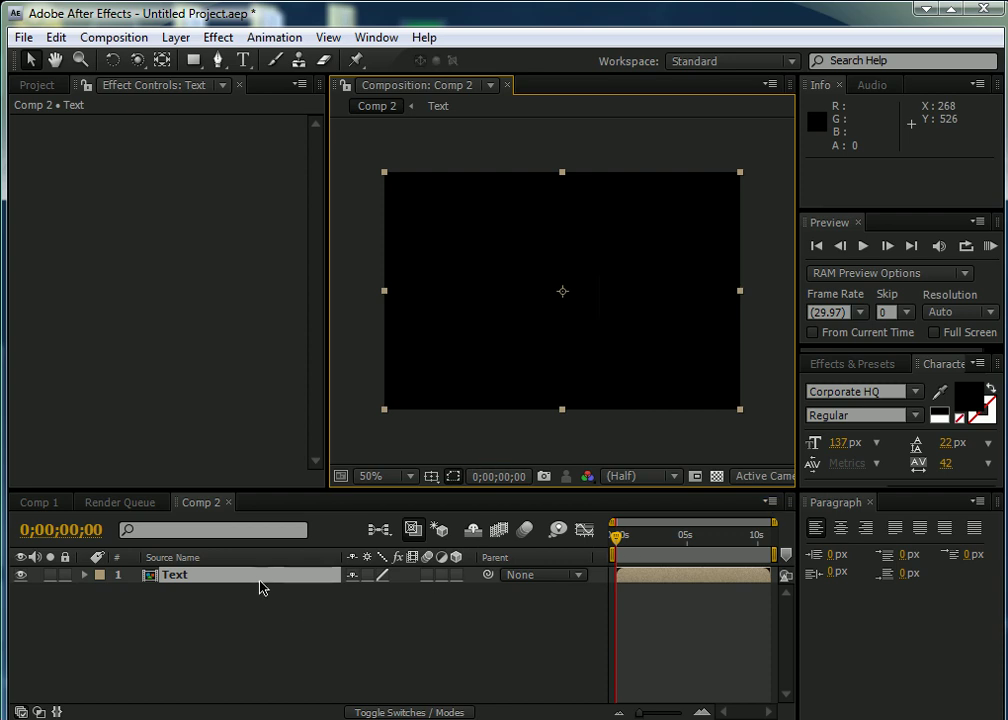
Add a new white solid and place it beneath the Text layer
right_click(263, 609)
mouse_move(400, 536)
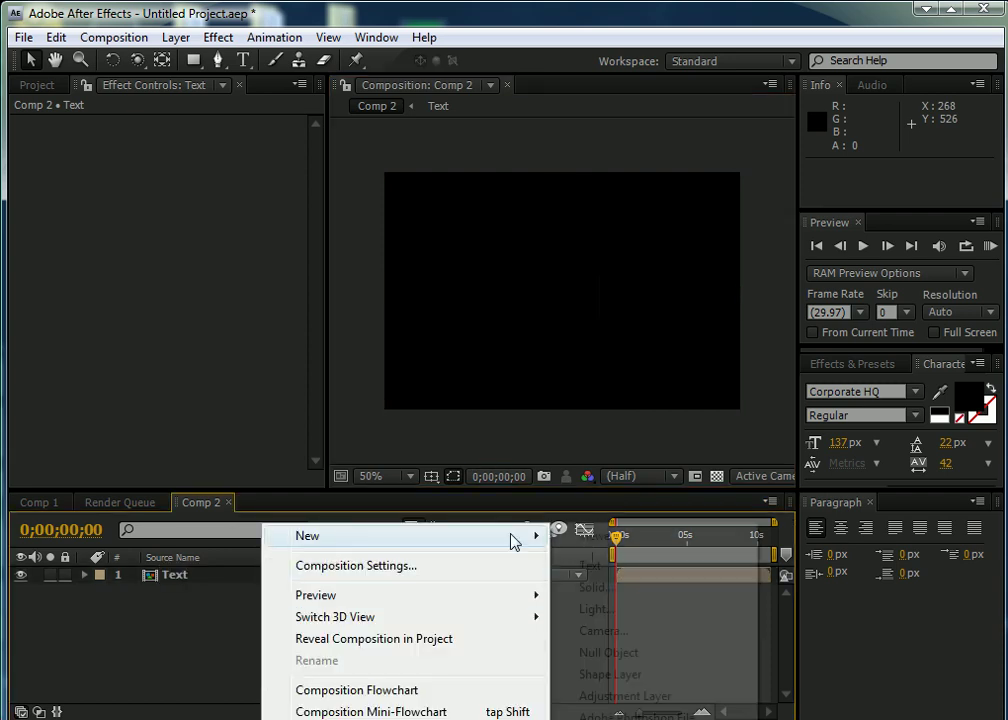
left_click(588, 588)
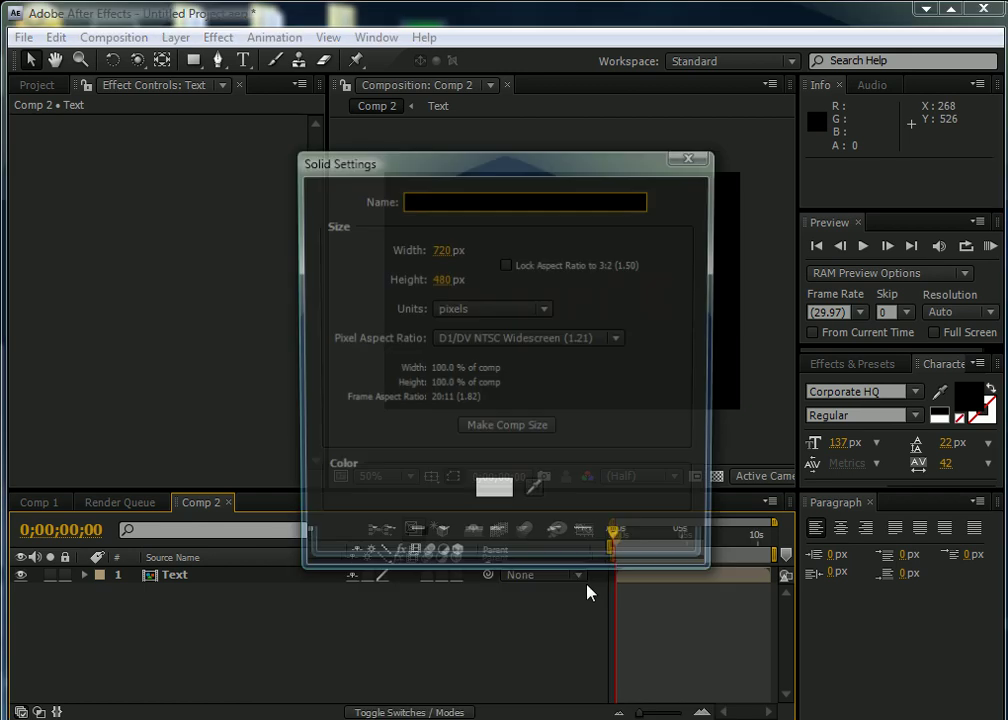
left_click(537, 547)
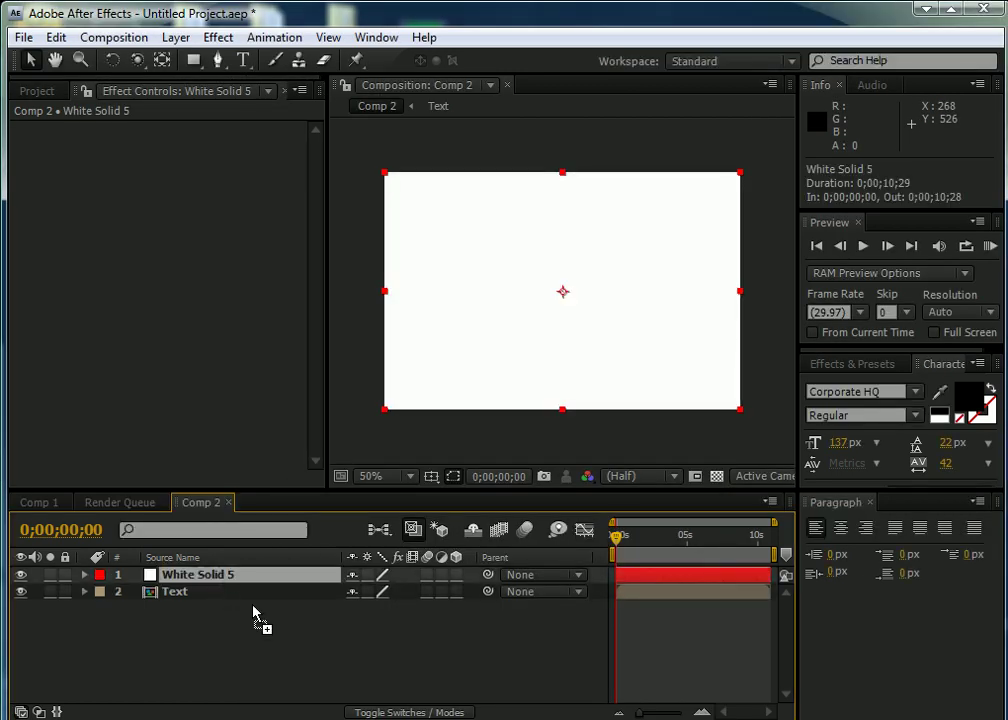
left_click_drag(245, 591, 295, 645)
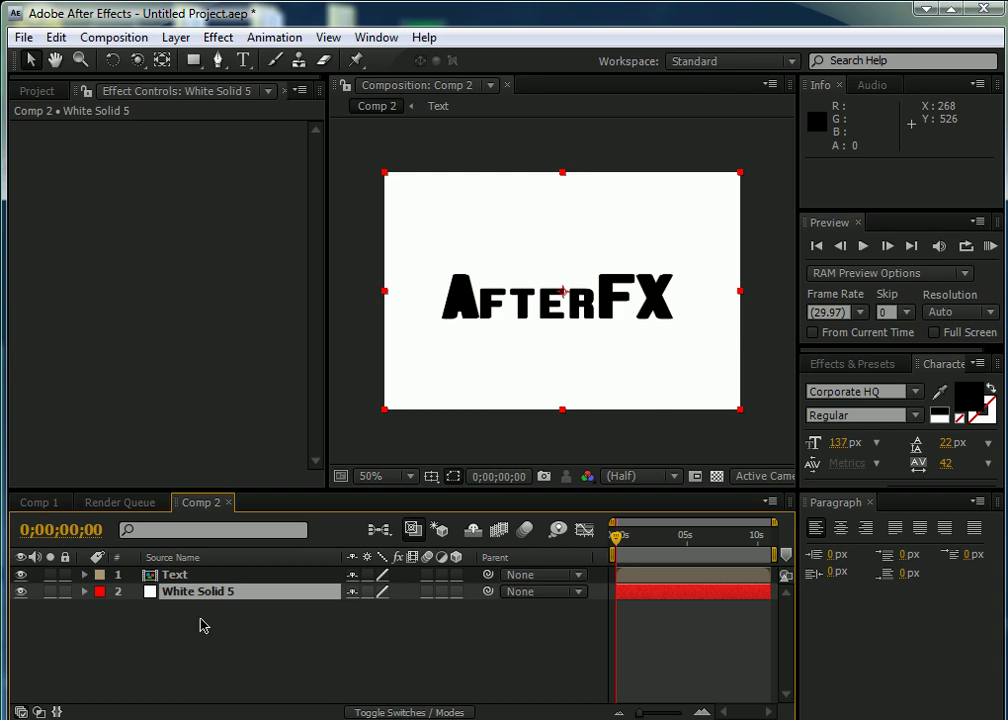
Inside the Text precomp, apply a Fill effect to the AfterFX layer
double_click(193, 585)
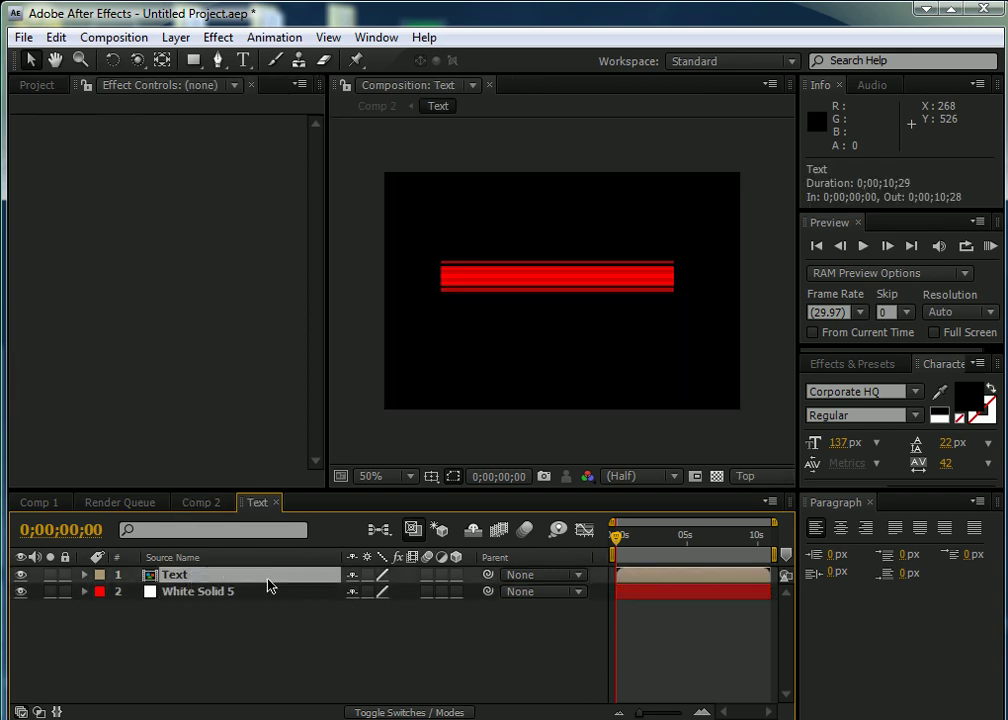
scroll(275, 638, "down", 5)
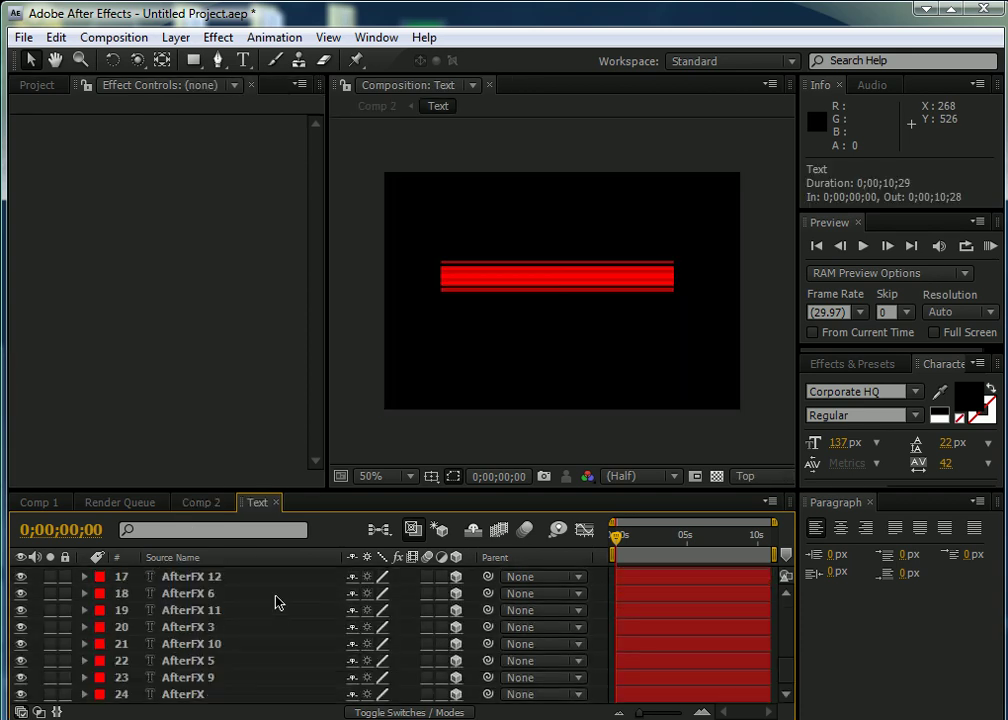
left_click(233, 696)
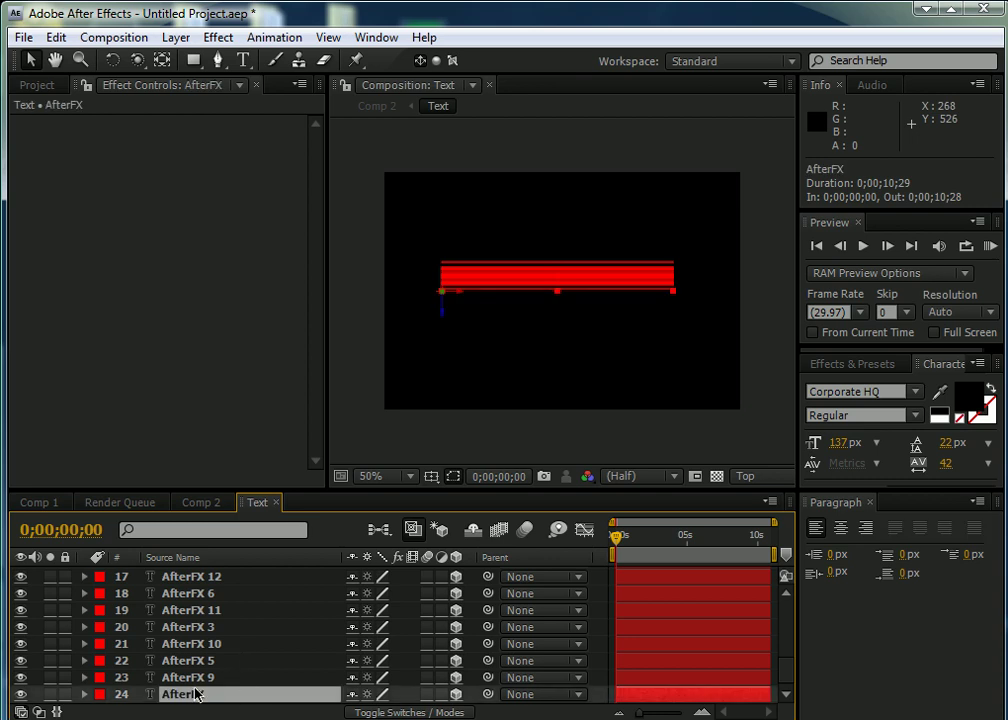
left_click(217, 37)
mouse_move(268, 286)
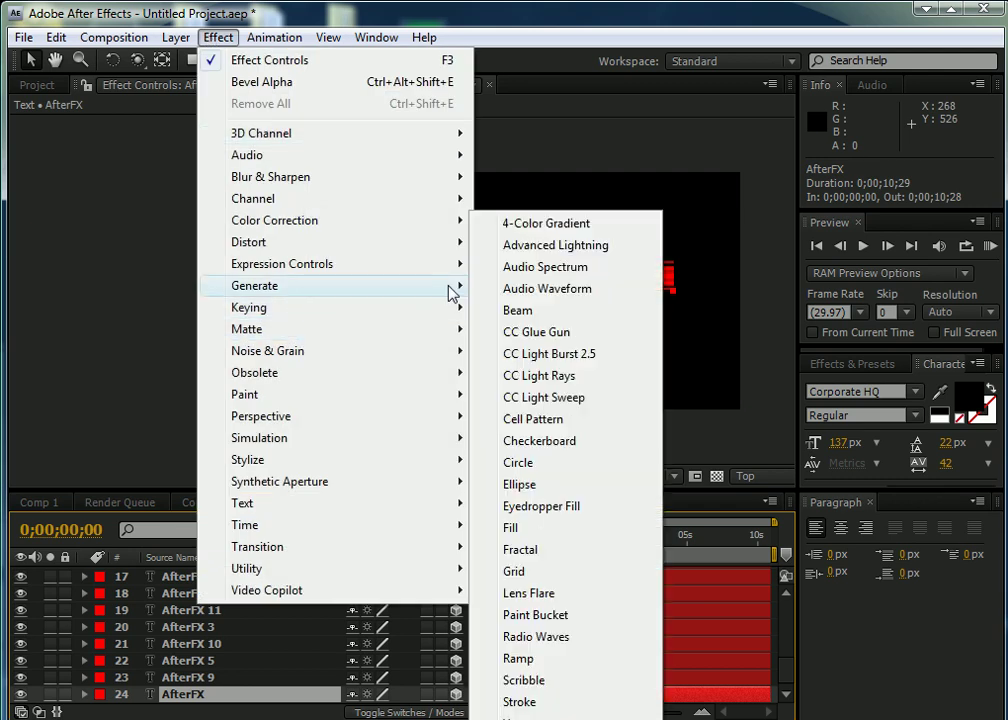
left_click(536, 536)
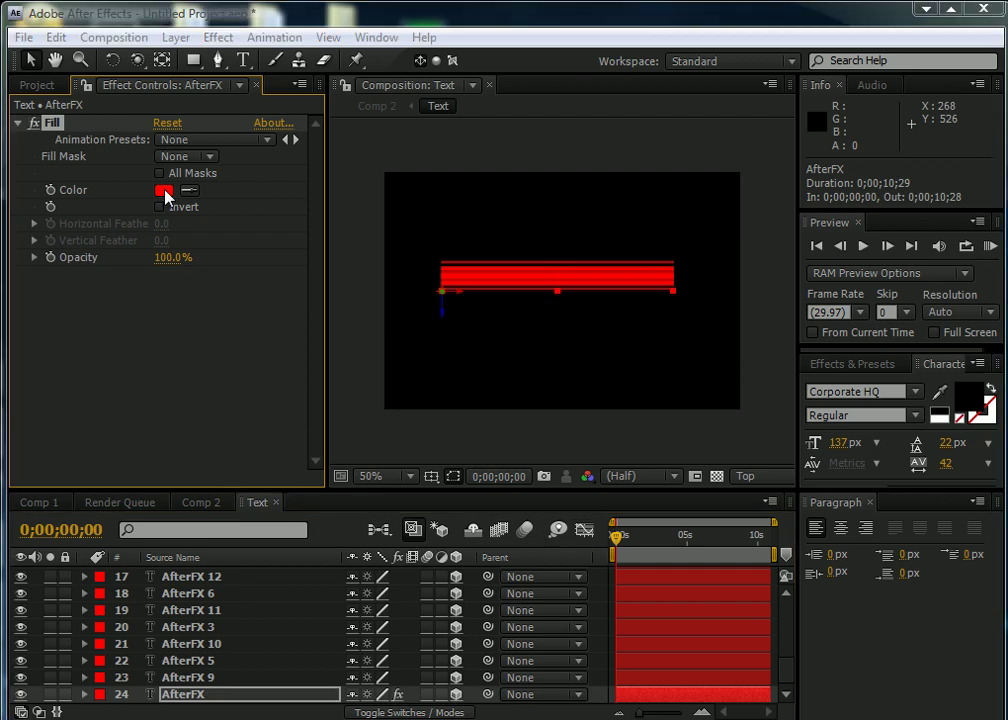
Set the Fill colour to dark red 7A0000 and return to Comp 2
left_click(164, 191)
left_click(345, 417)
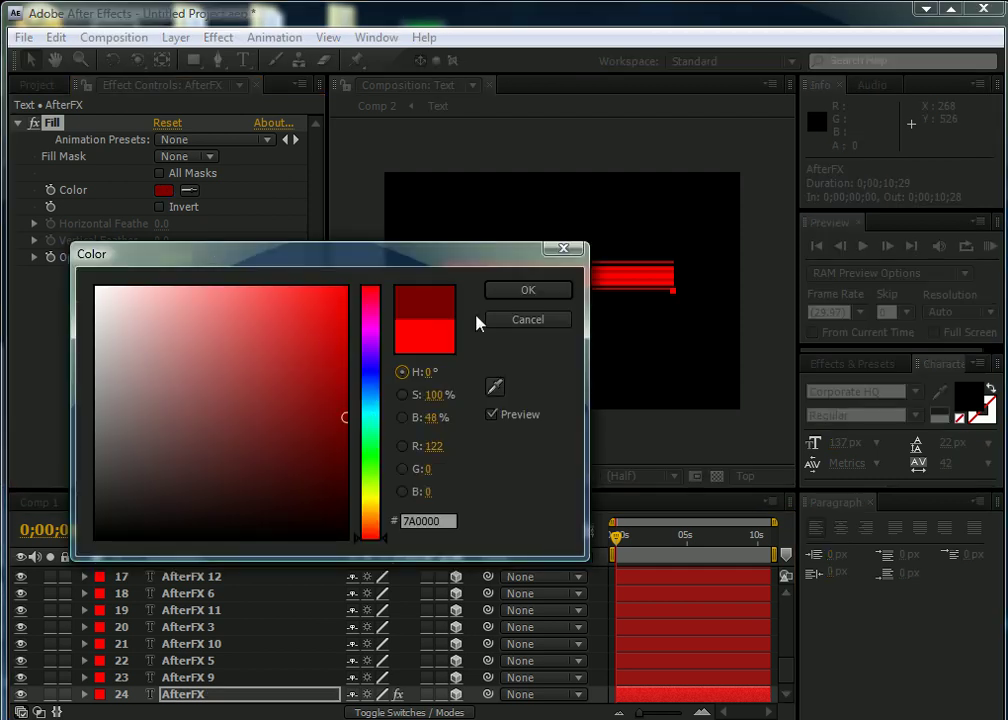
left_click(492, 290)
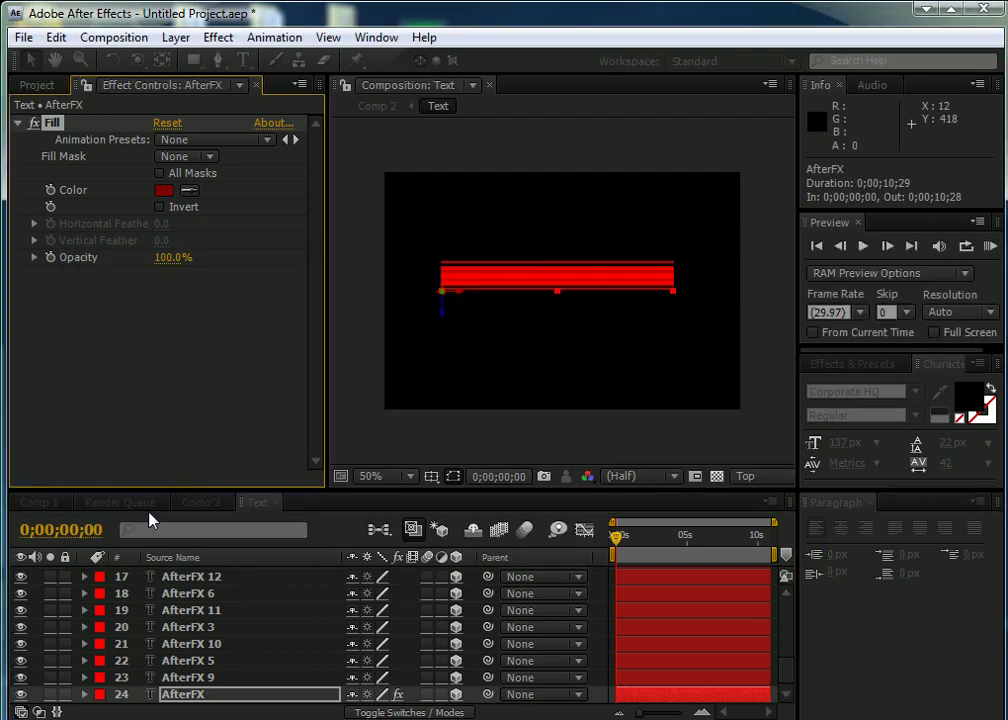
left_click(212, 506)
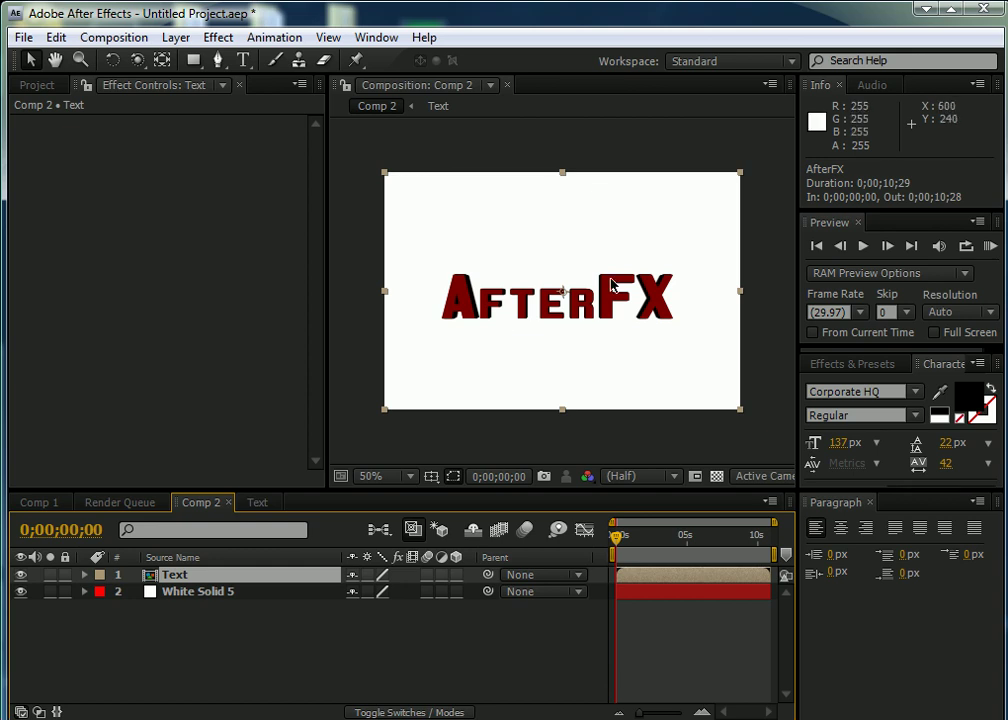
Turn on Continuously Rasterize and 3D for the Text layer
left_click(235, 633)
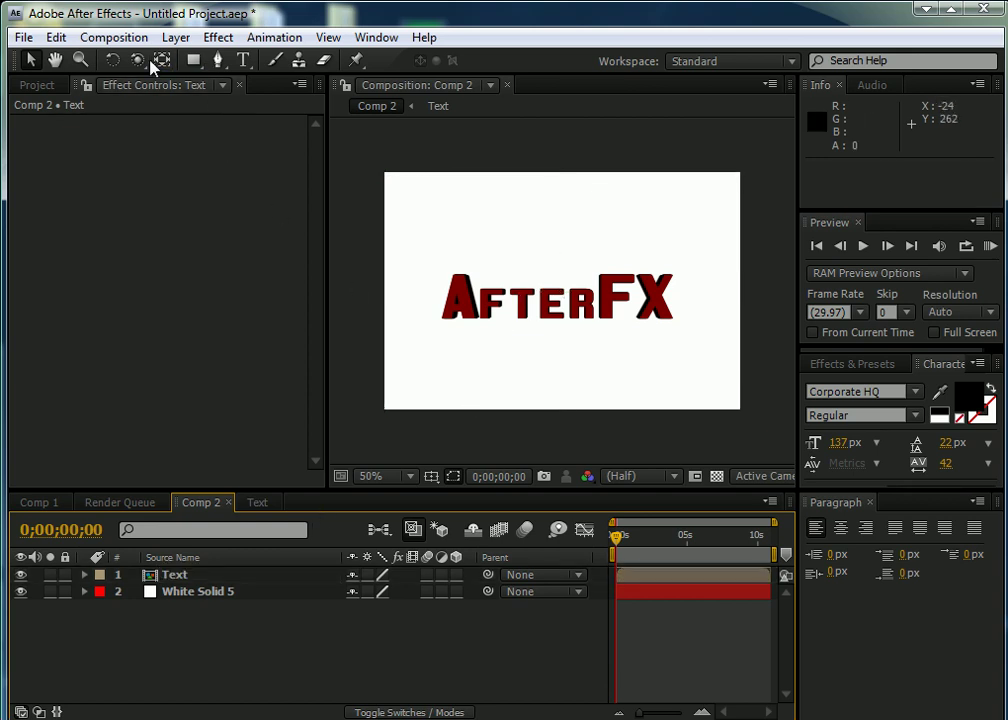
left_click(456, 574)
left_click(367, 574)
Add a new camera, Camera 1, with default settings
left_click(170, 38)
mouse_move(220, 59)
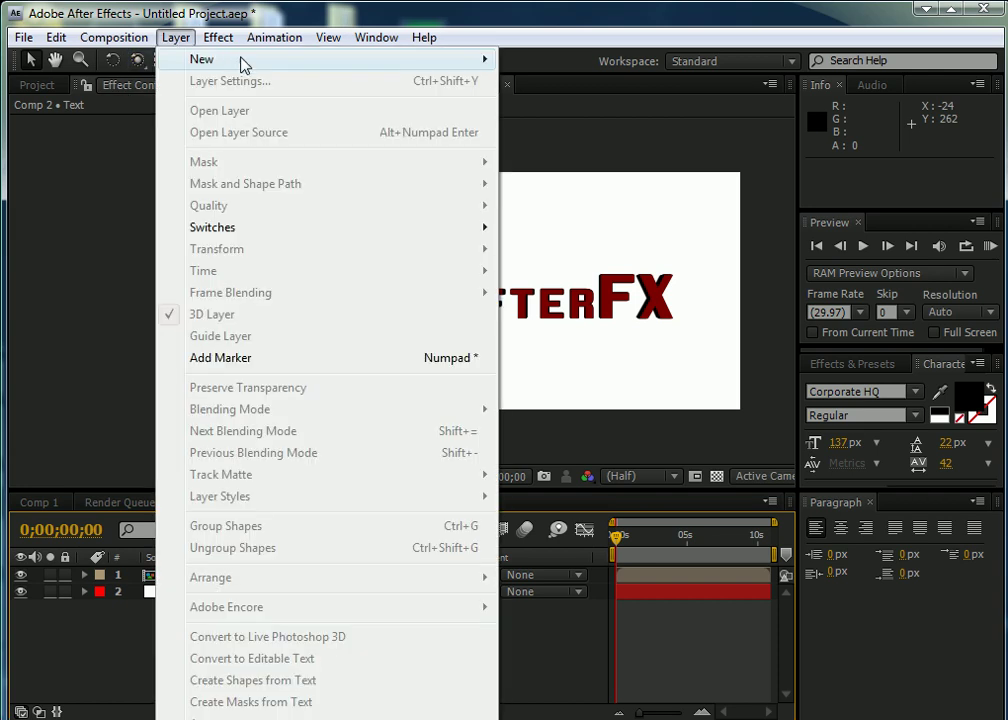
left_click(583, 126)
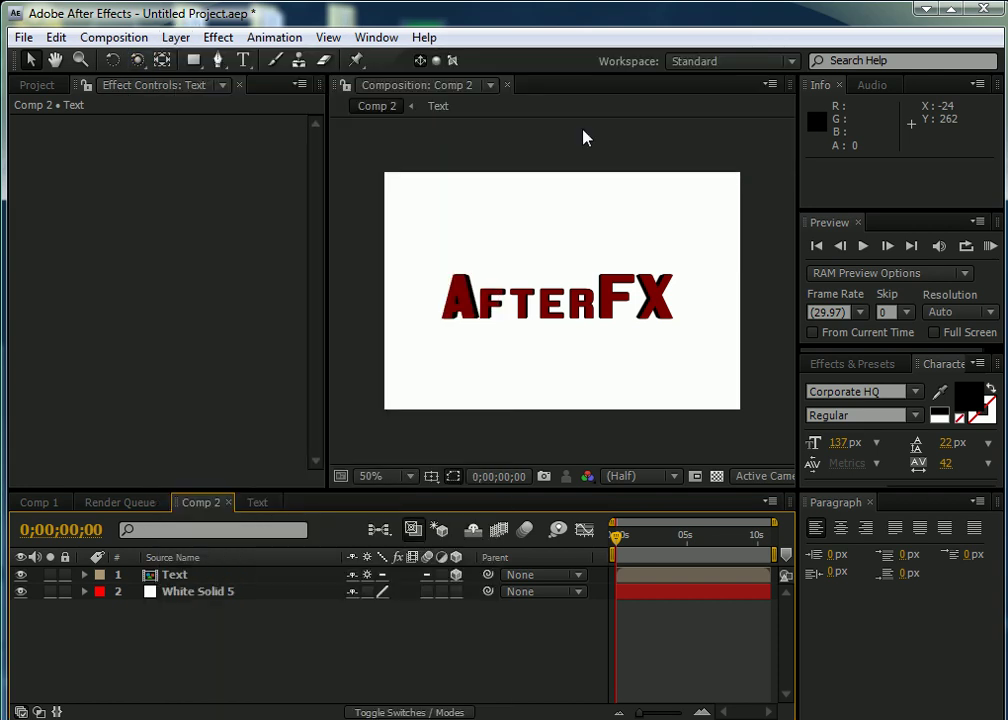
left_click(667, 590)
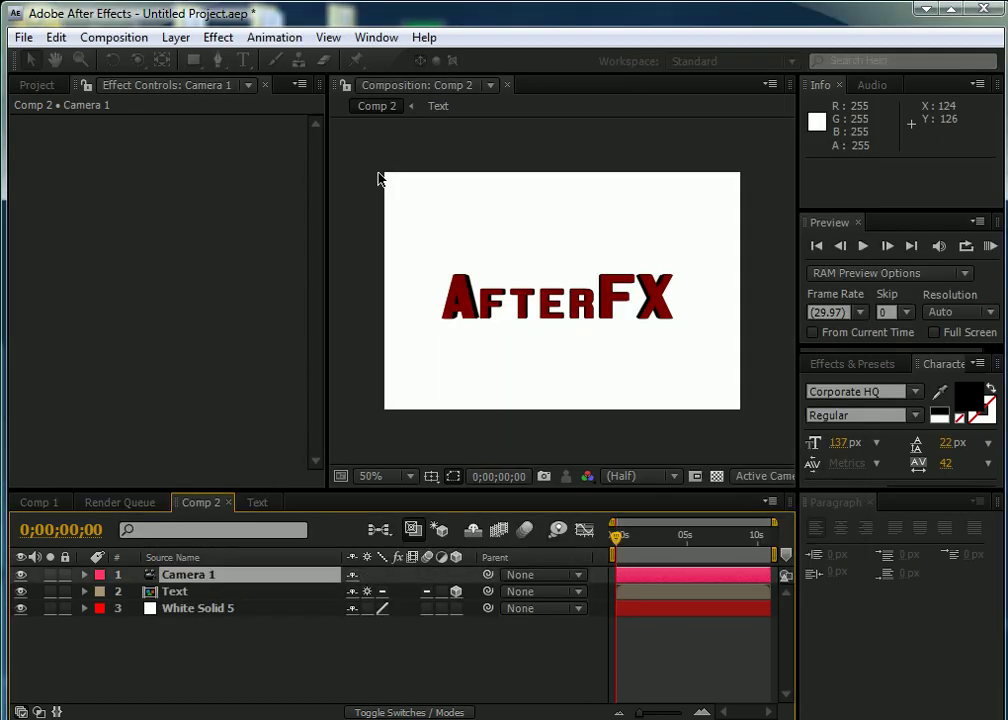
Orbit Camera 1 to an angled front view of the AfterFX text, then switch to Comp 1
left_click(137, 60)
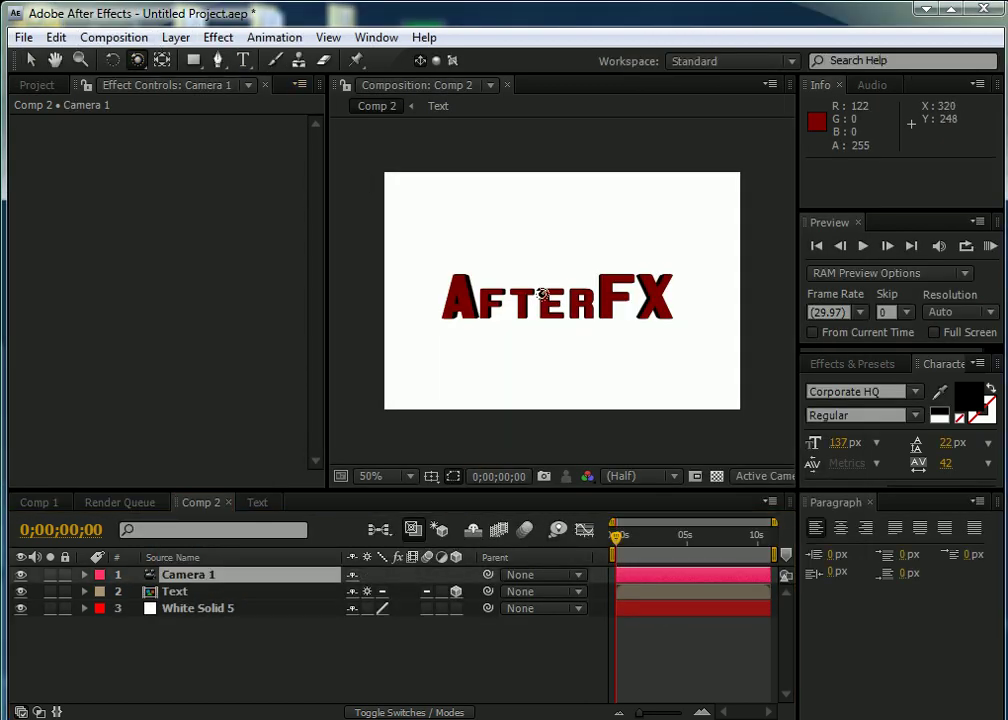
left_click_drag(540, 295, 480, 292)
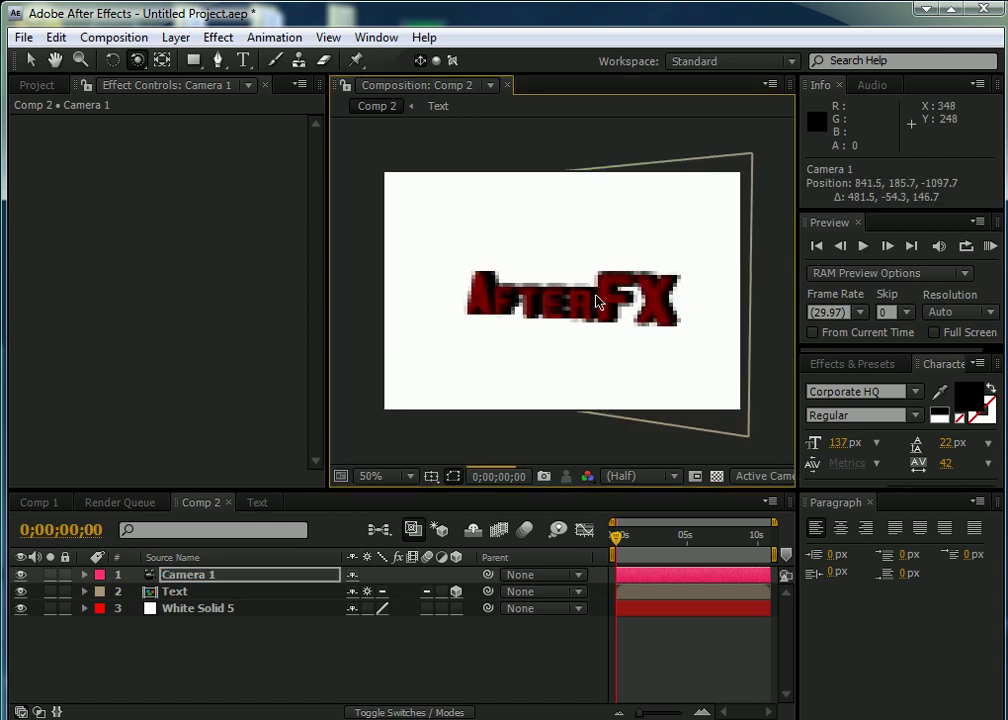
mouse_move(596, 297)
left_mouse_down()
mouse_move(496, 302)
mouse_move(476, 291)
mouse_move(478, 279)
left_mouse_up()
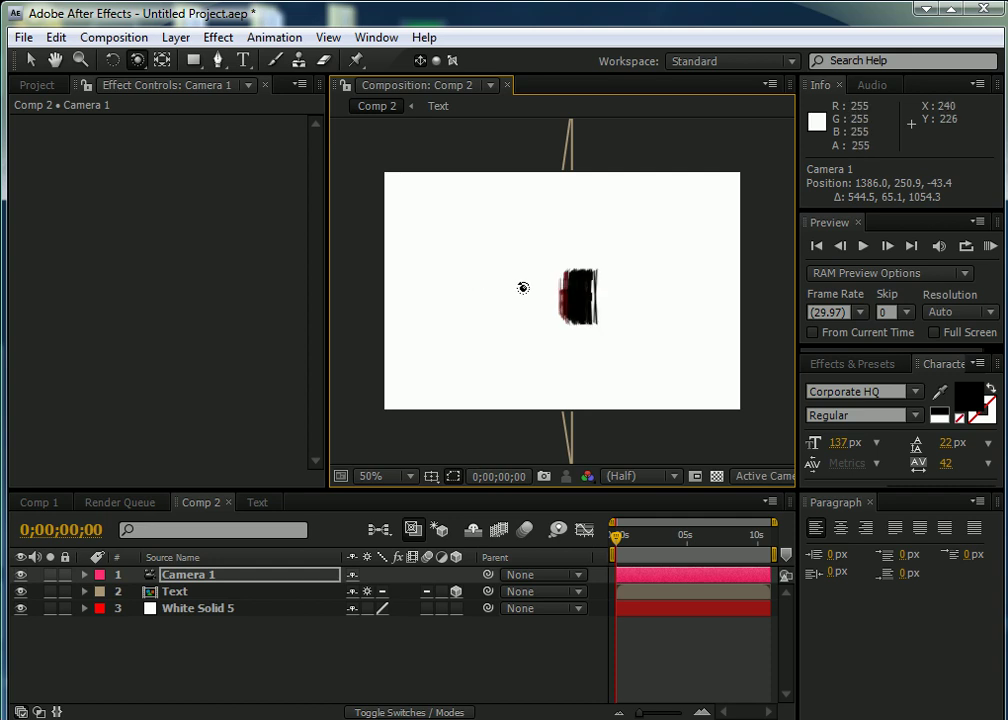
left_click_drag(583, 286, 602, 286)
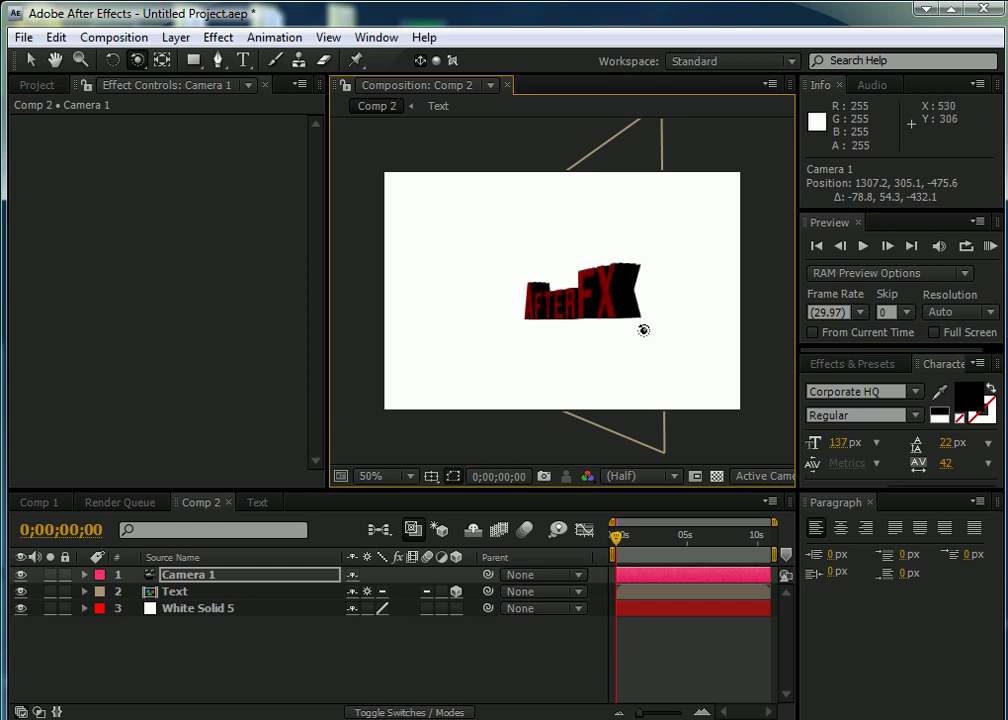
left_click_drag(623, 342, 684, 317)
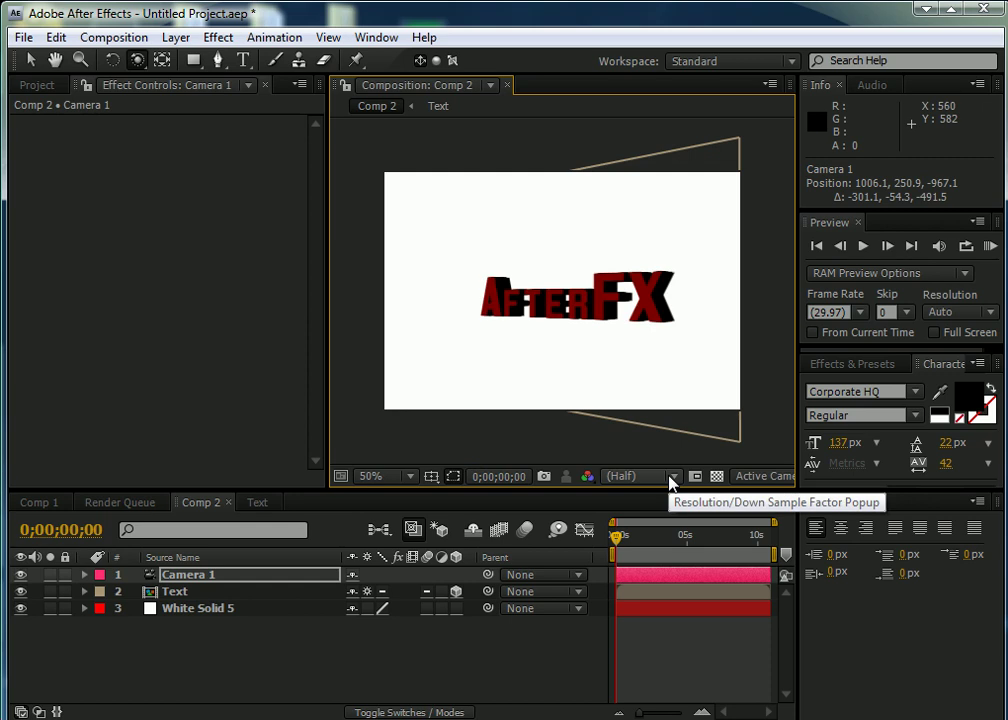
left_click(47, 508)
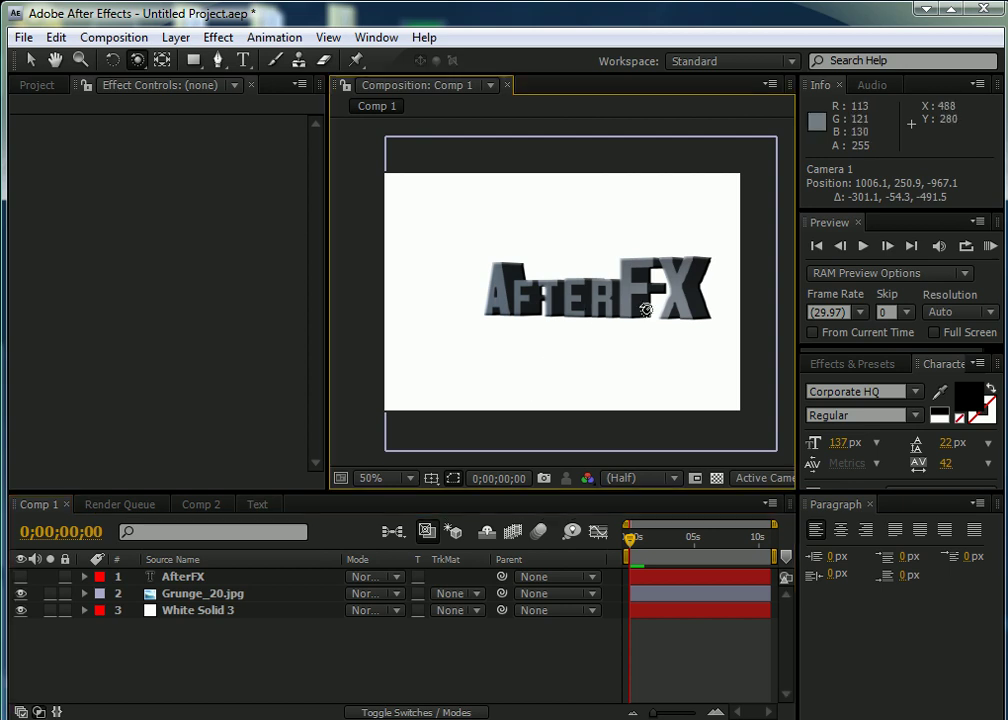
Flip between the Text, Comp 2 and Comp 1 tabs to compare, ending on Comp 2
left_click(262, 505)
left_click(201, 505)
left_click(64, 505)
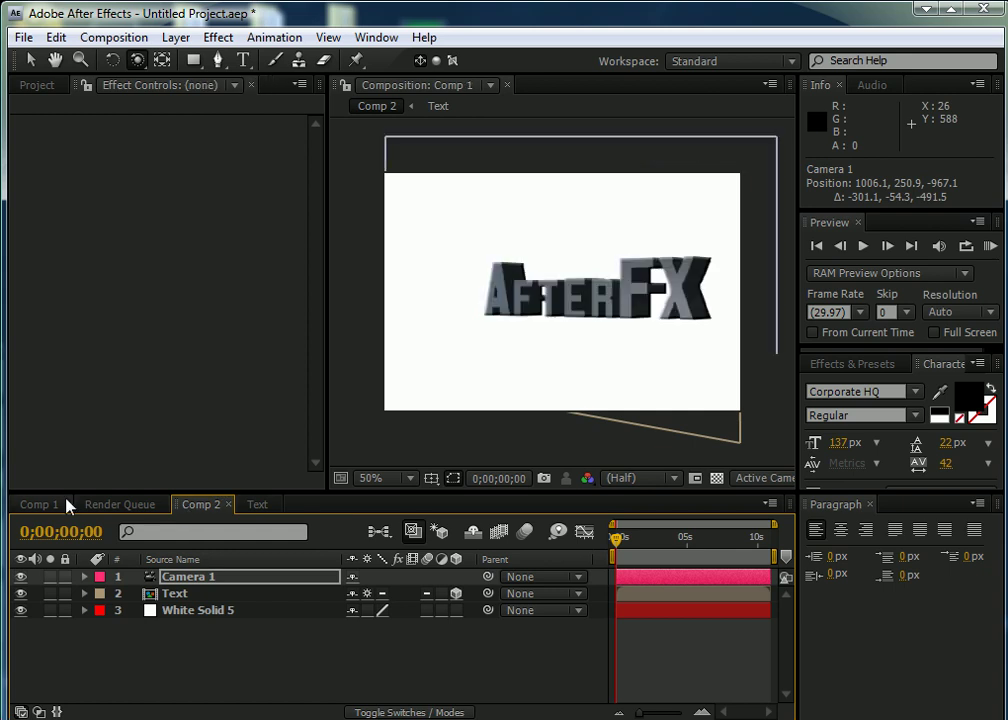
left_click(190, 504)
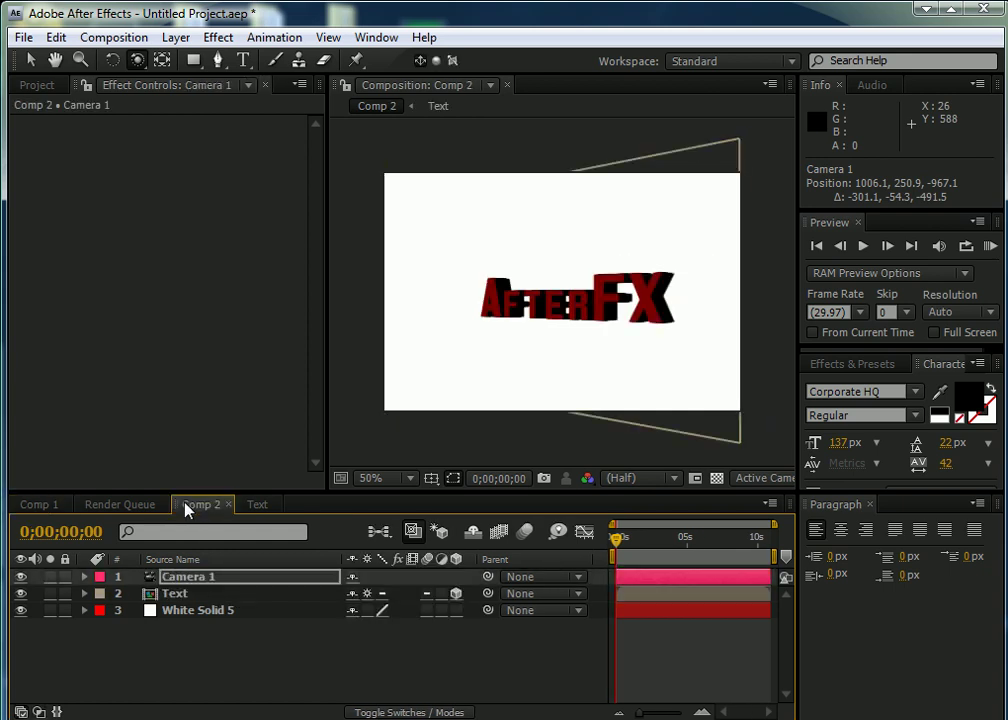